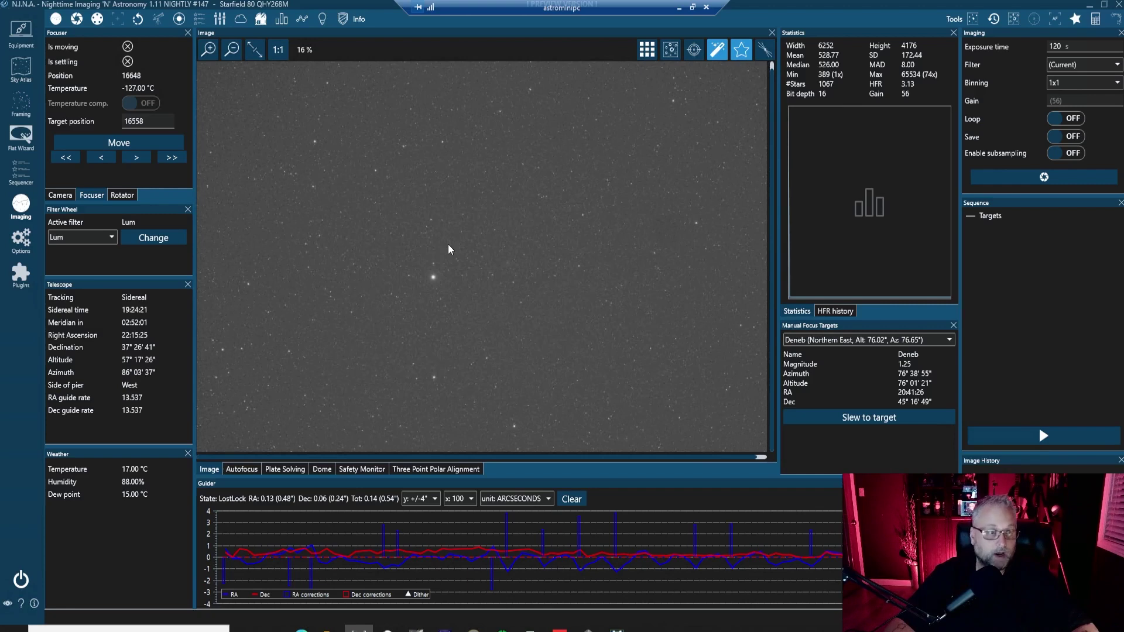
# - Look up IC 1396 in the framing assistant and load its sky survey image
pyautogui.click(21, 102)
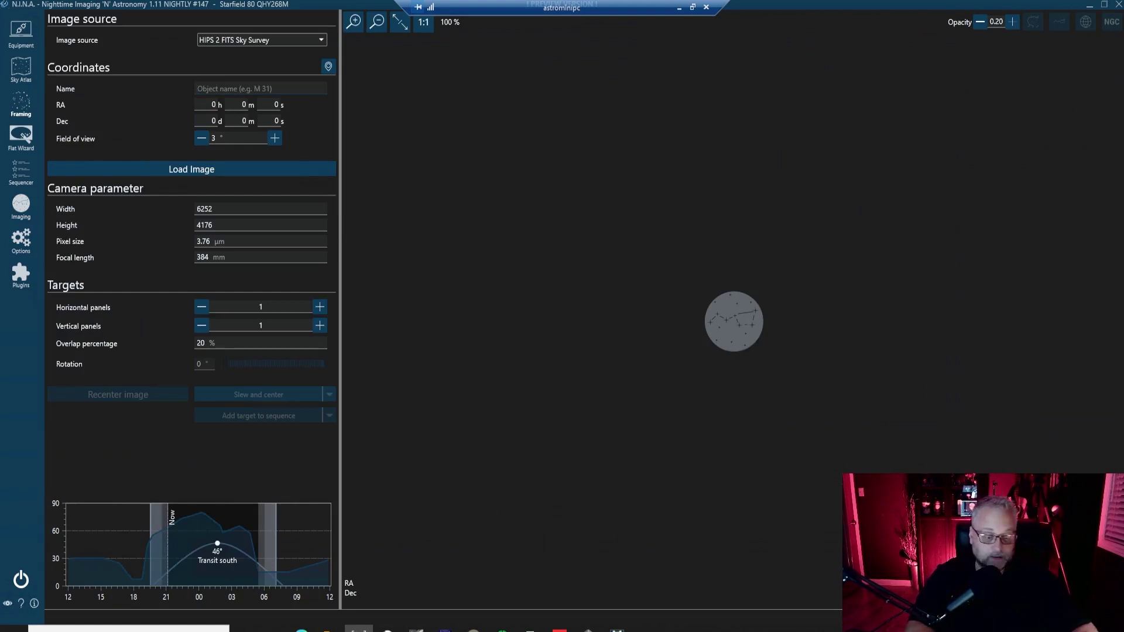
pyautogui.write('m')
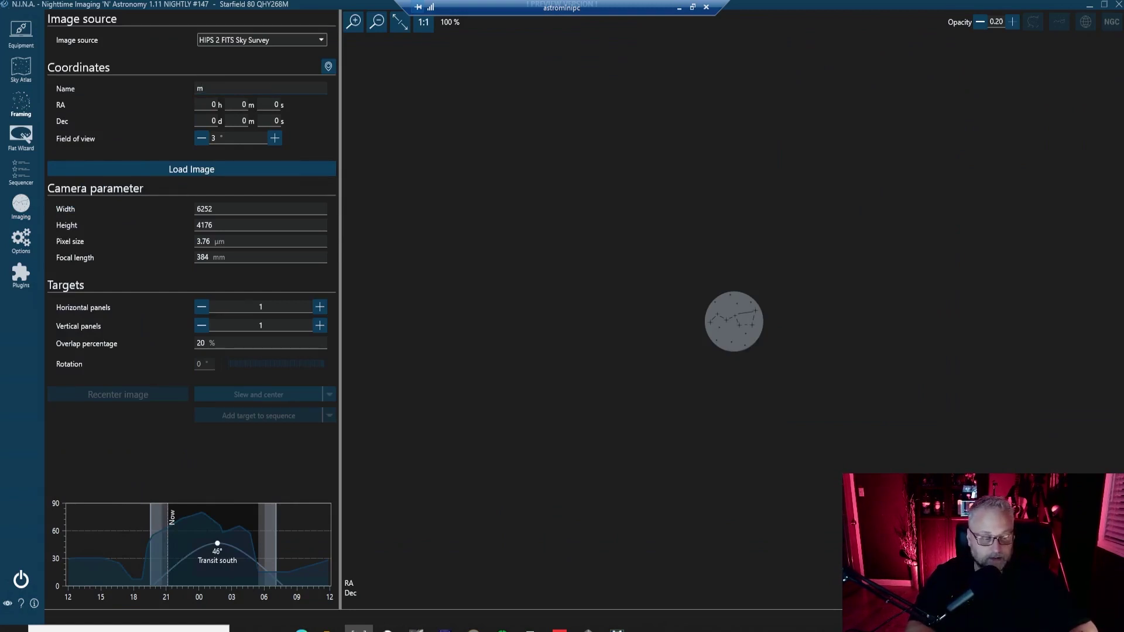
pyautogui.press('BackSpace')
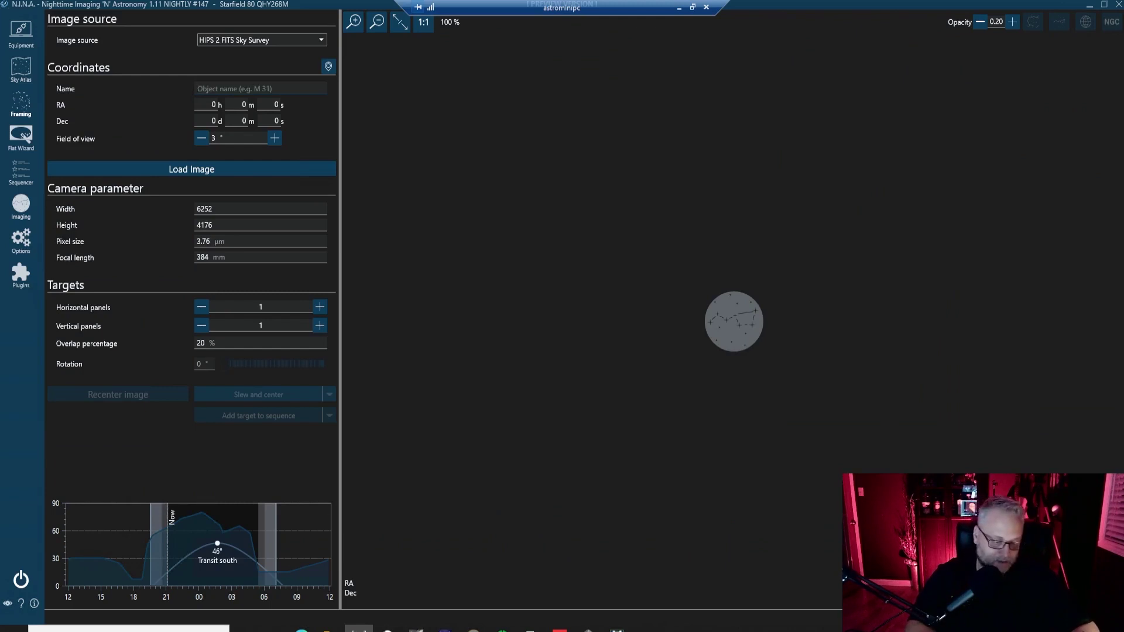
pyautogui.write('ic1396')
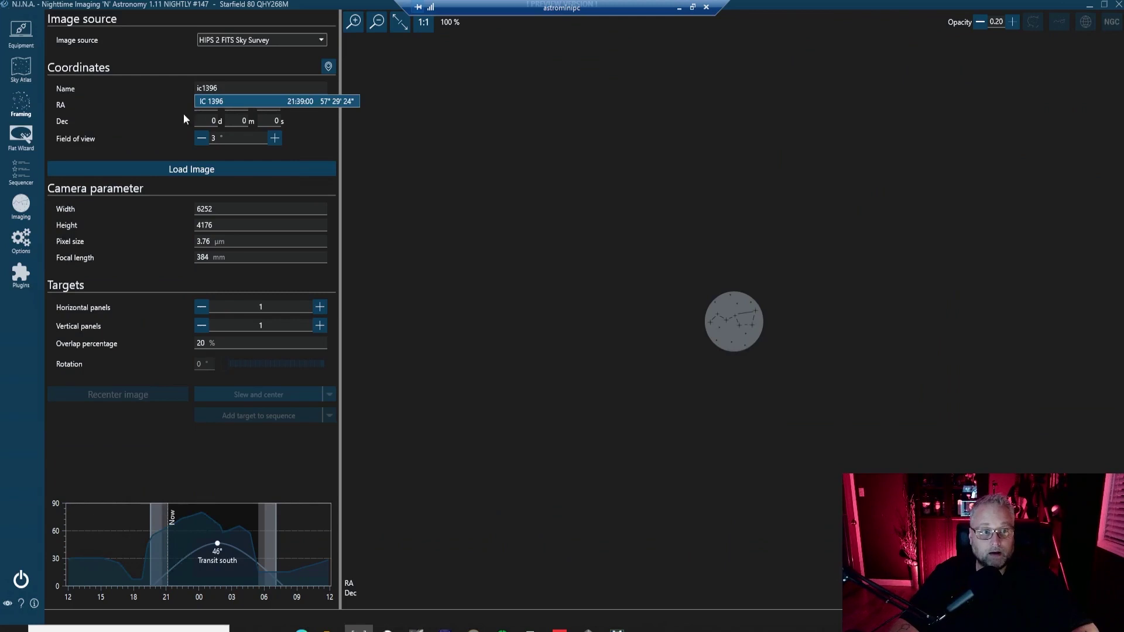
pyautogui.click(210, 101)
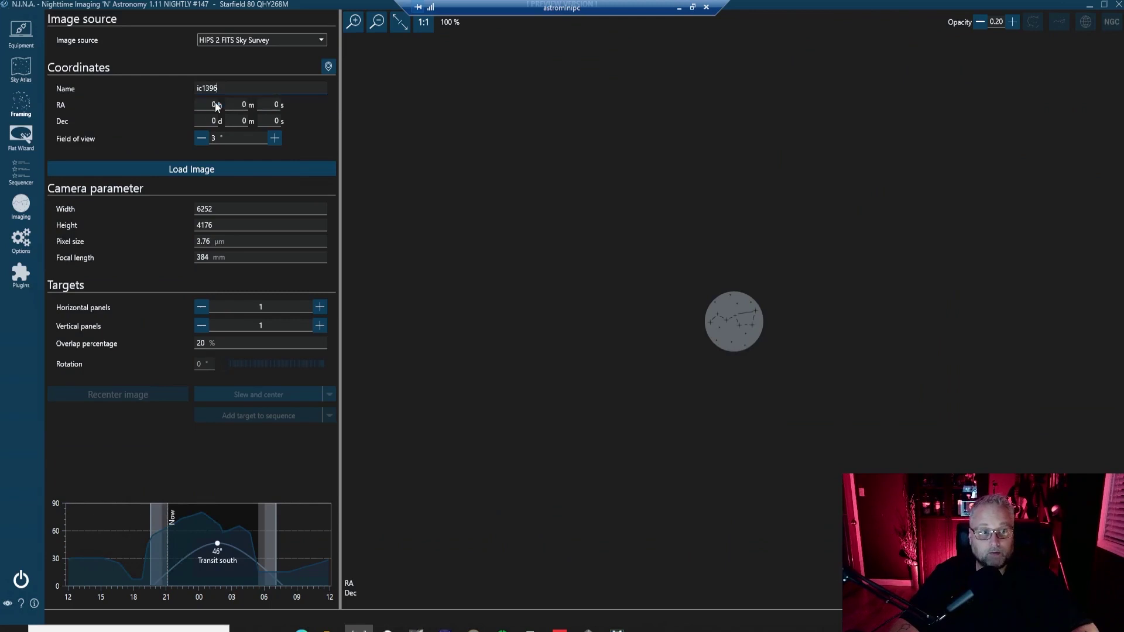
pyautogui.click(211, 169)
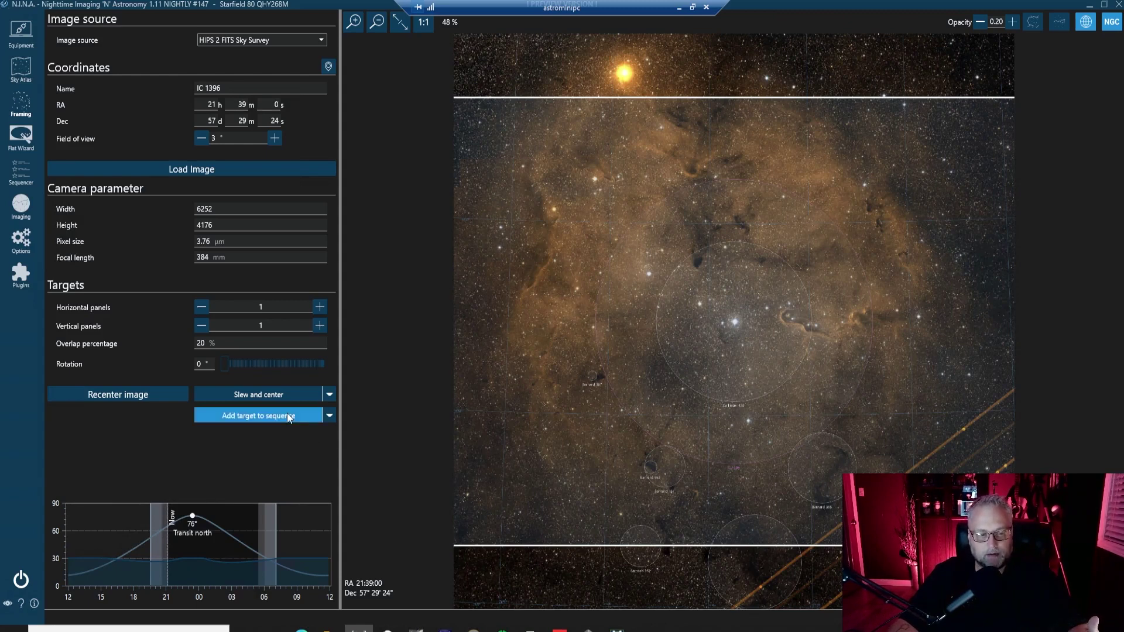
# - Add the framed IC 1396 target to the Simple Sequencer
pyautogui.click(331, 412)
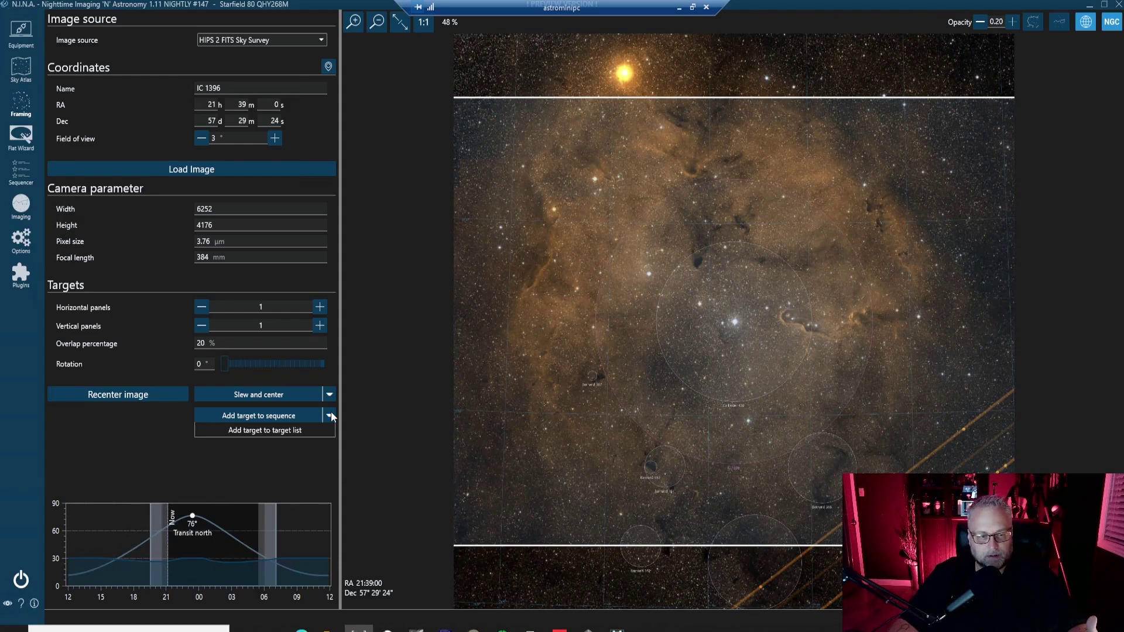
pyautogui.click(287, 419)
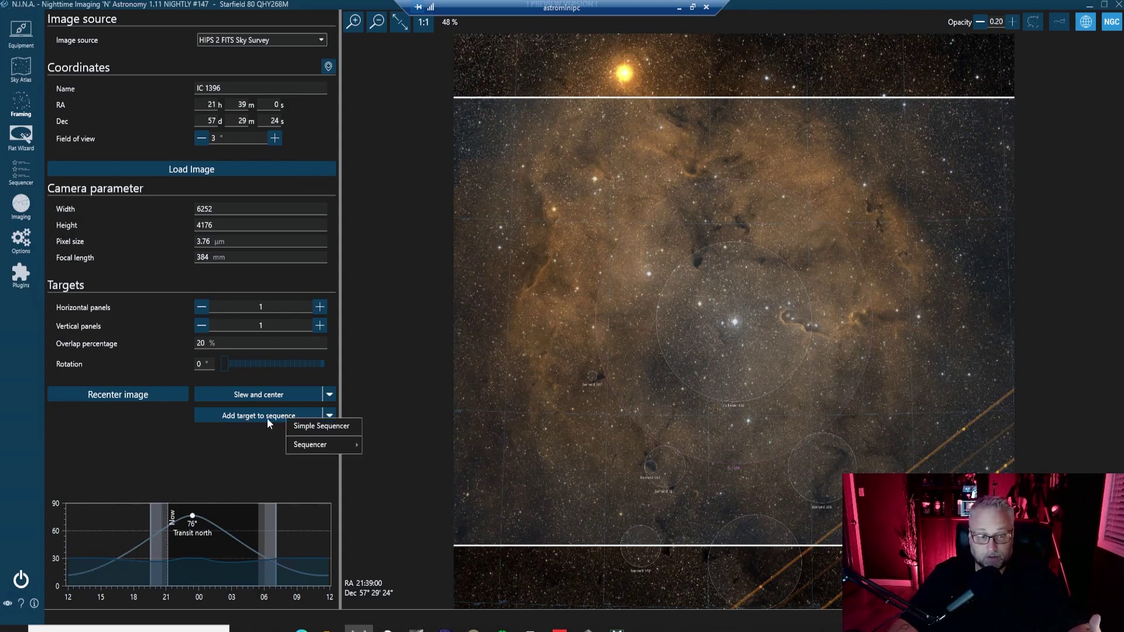
pyautogui.click(321, 420)
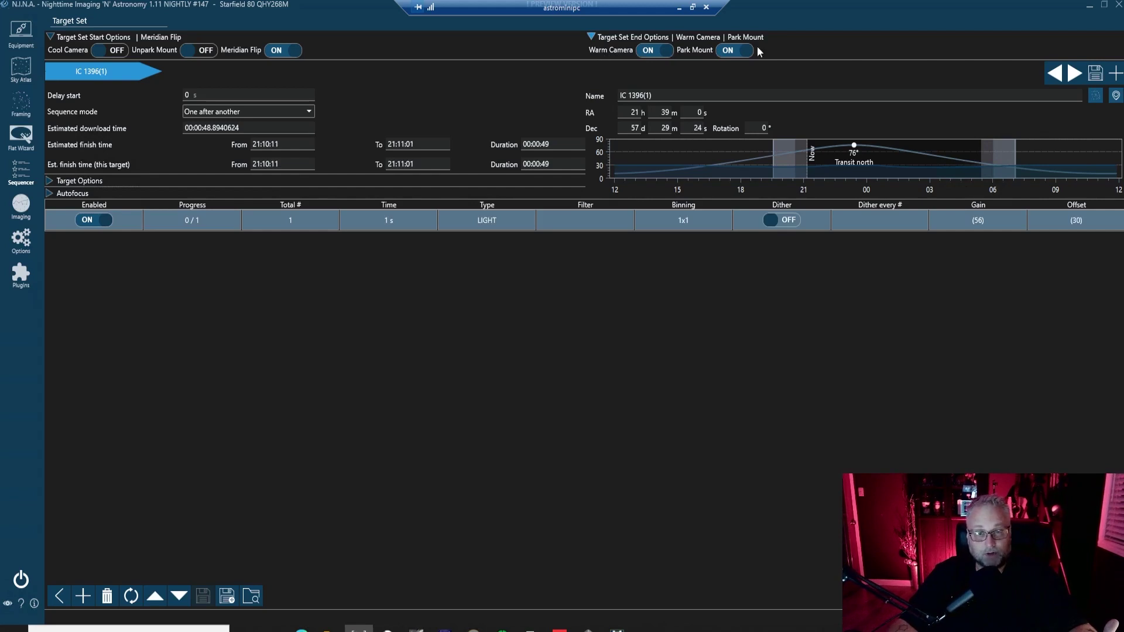
# - Examine the sequence mode choices available for the IC 1396 target
pyautogui.moveTo(115, 72)
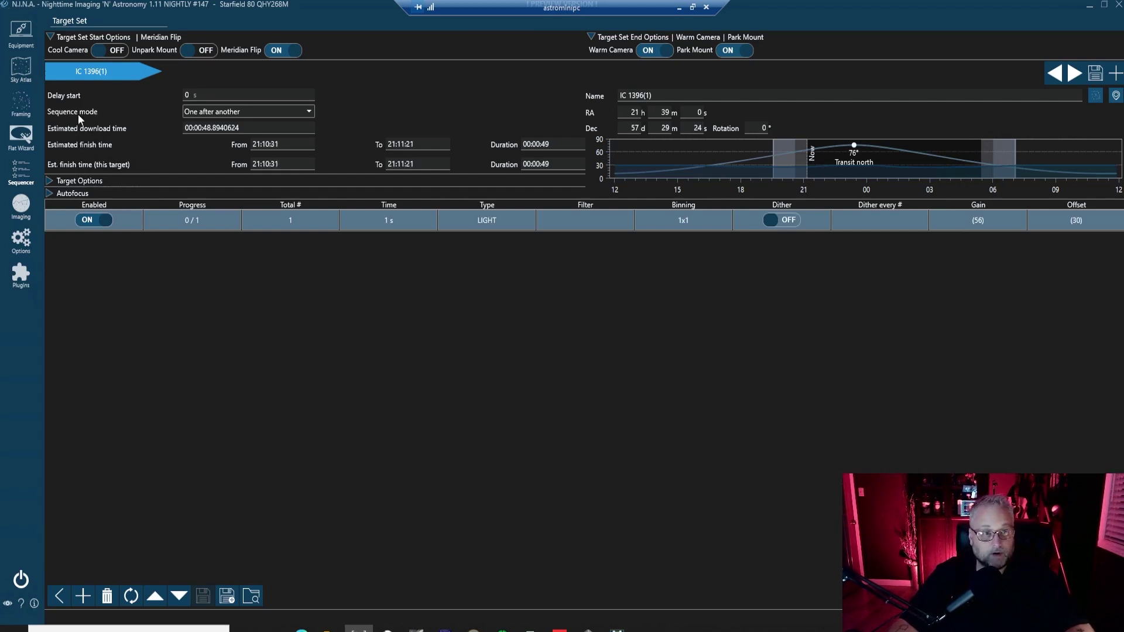
pyautogui.click(273, 110)
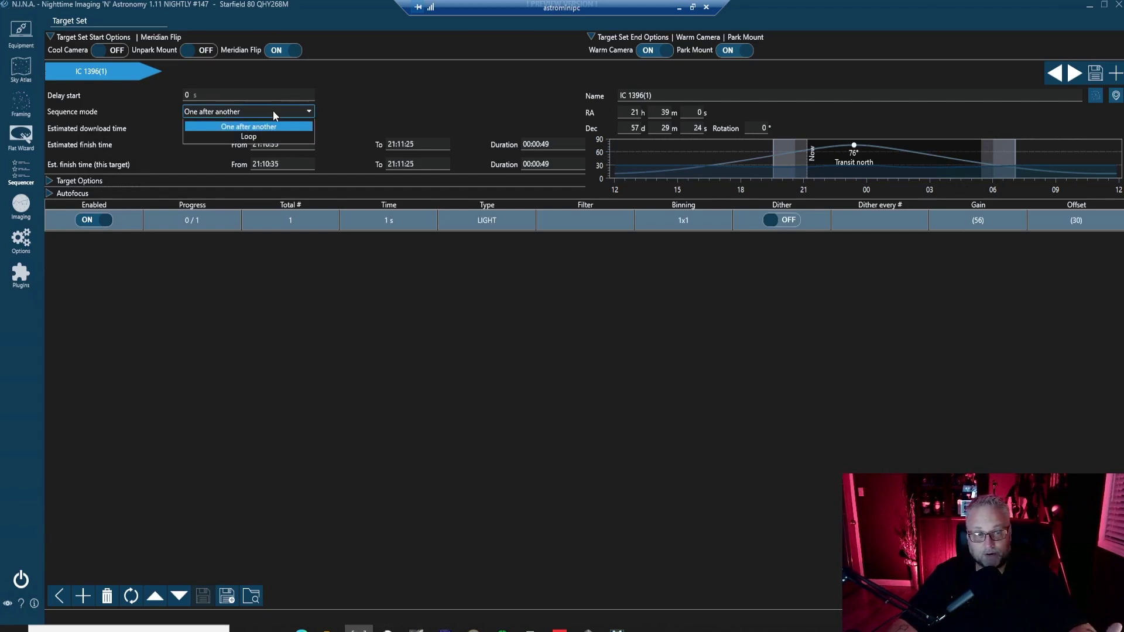
pyautogui.click(388, 101)
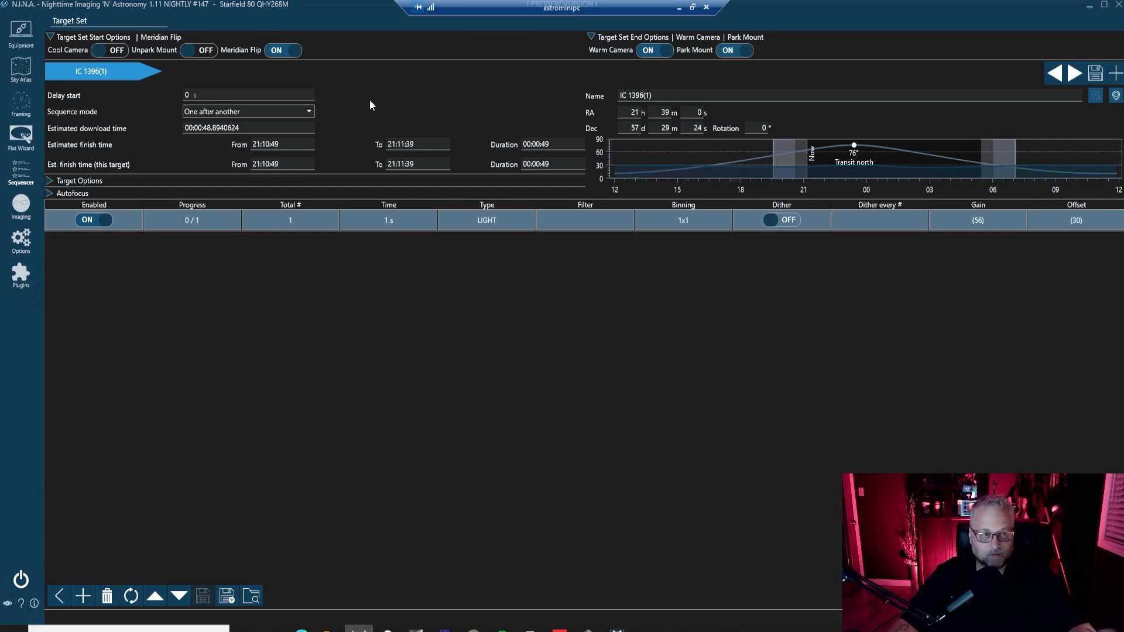
pyautogui.click(268, 111)
pyautogui.click(391, 114)
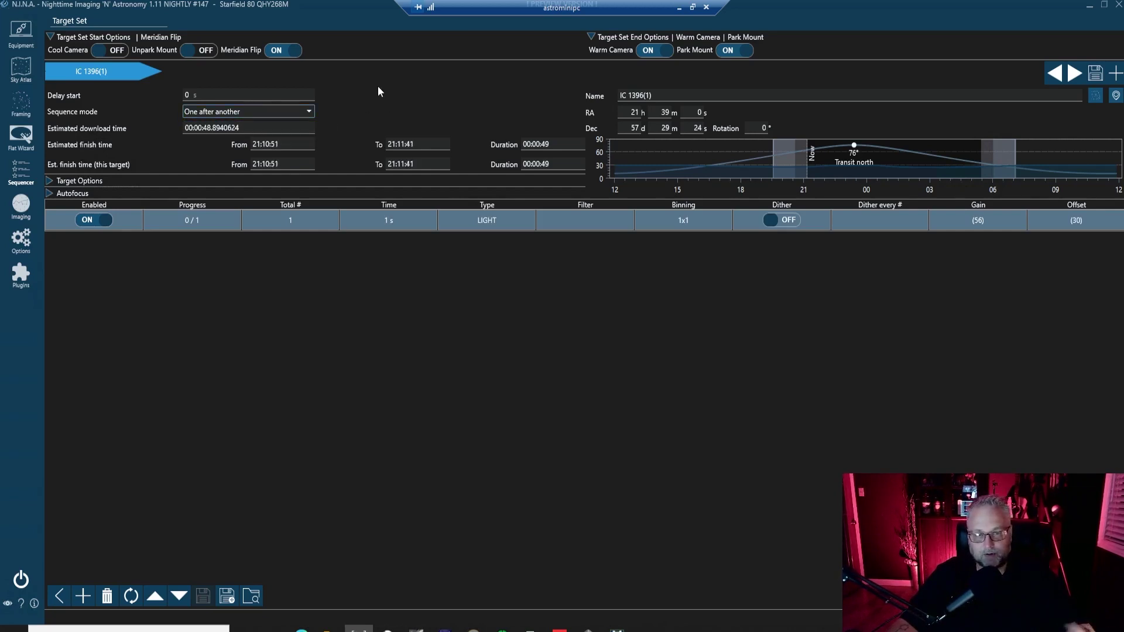
pyautogui.click(272, 117)
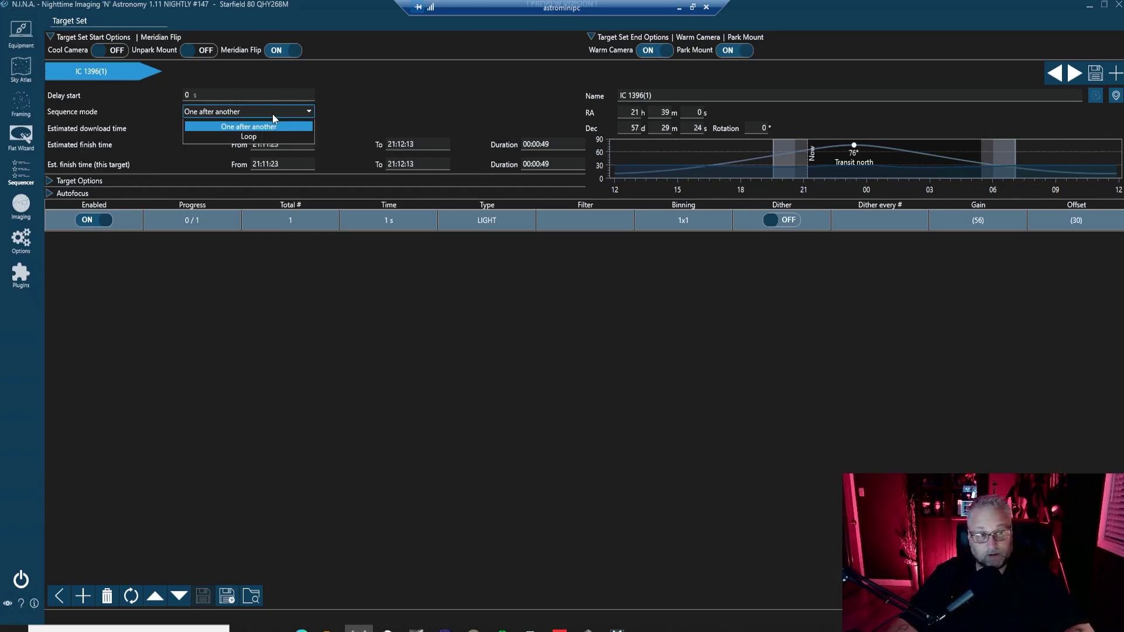
pyautogui.click(272, 115)
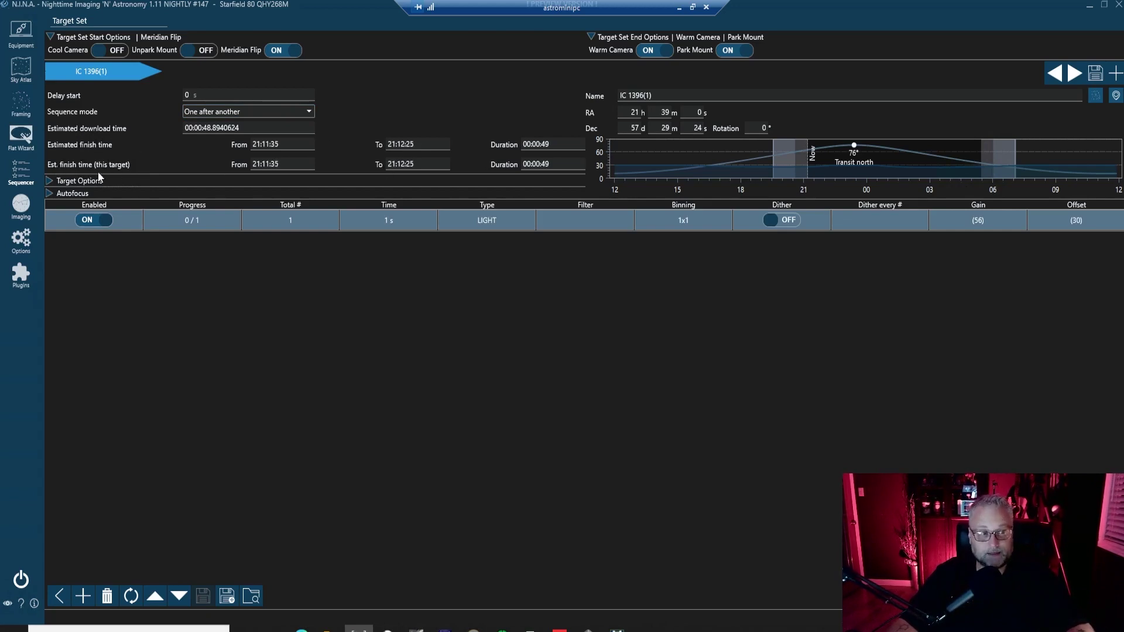
# - Enable slewing to the target, centering the target and starting guiding in the target options
pyautogui.click(50, 181)
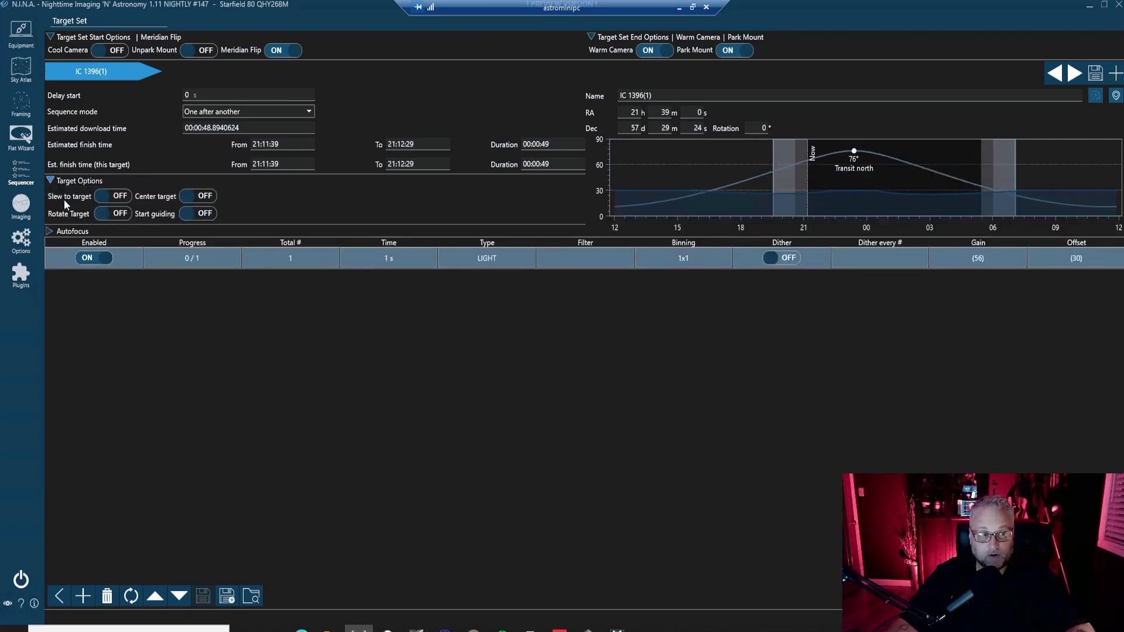
pyautogui.click(109, 202)
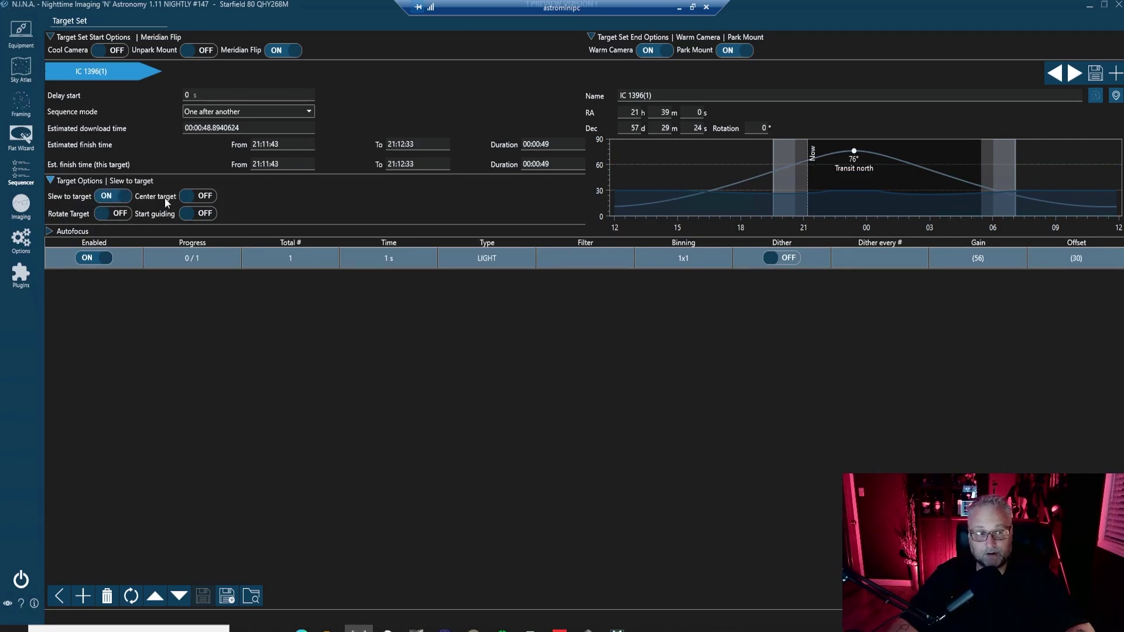
pyautogui.click(185, 200)
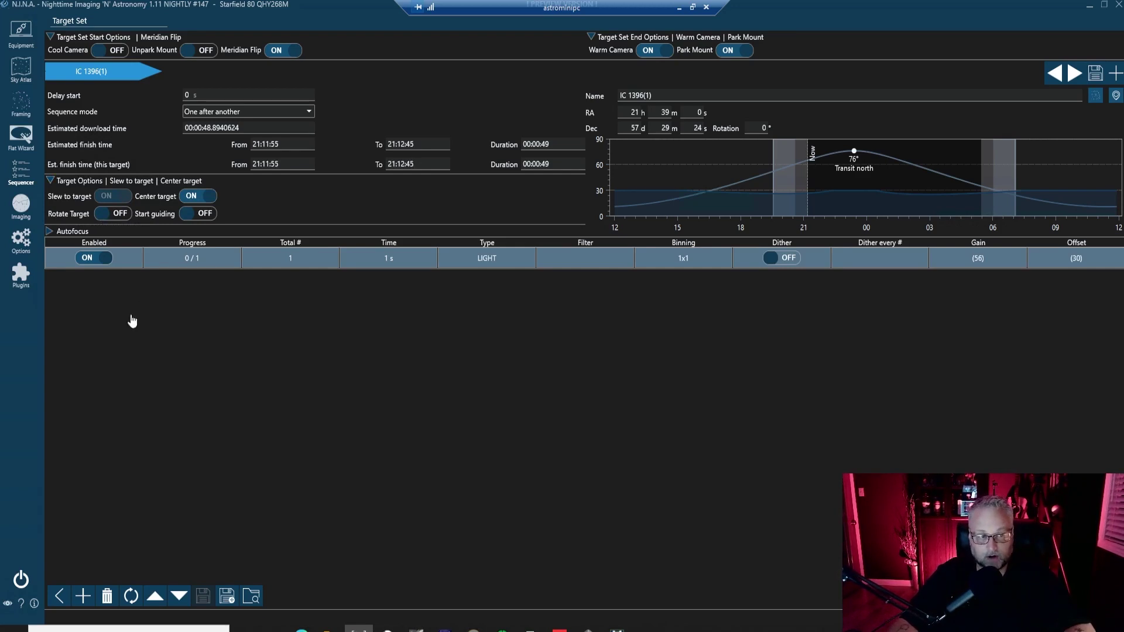
pyautogui.click(189, 215)
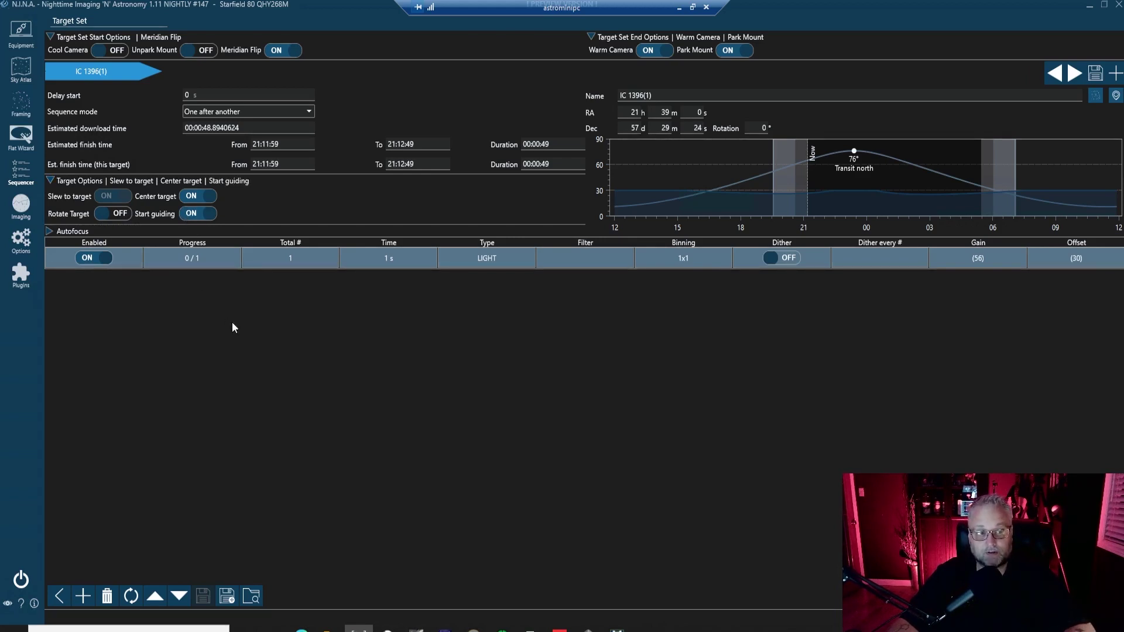
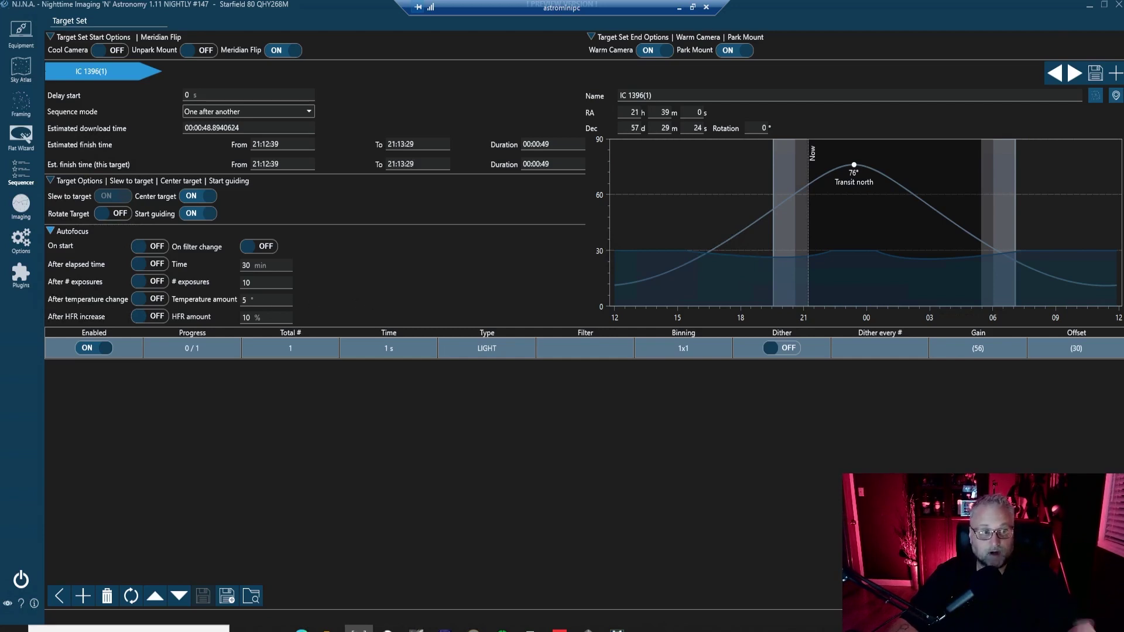
# - Enable autofocus after an elapsed time of 30 min, and collapse the autofocus and target option sections
pyautogui.click(148, 264)
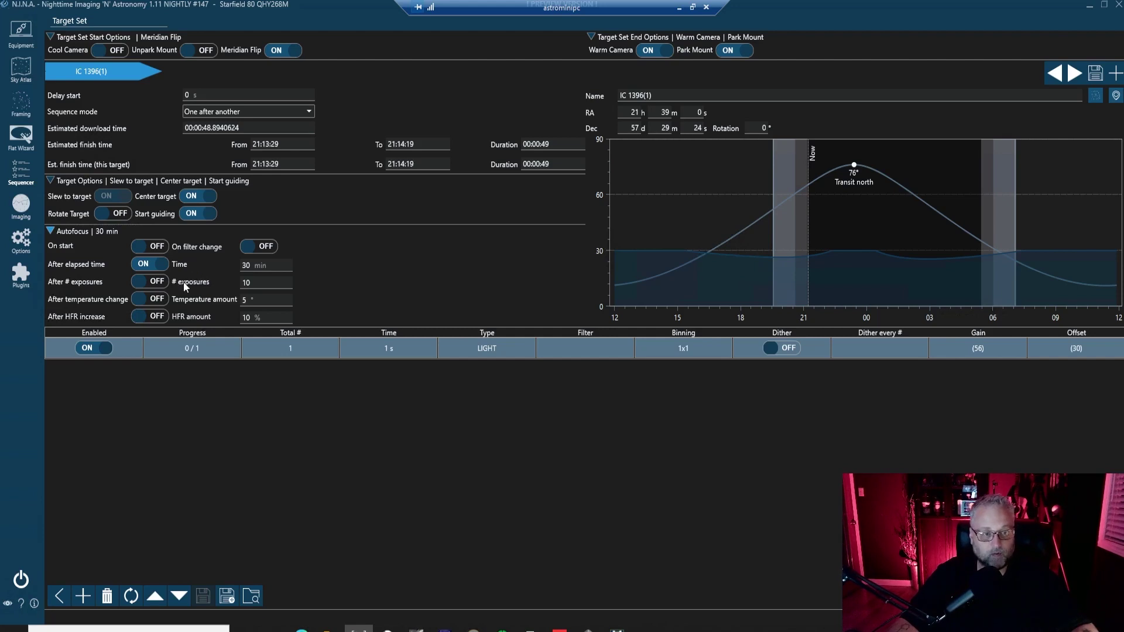
pyautogui.click(49, 230)
pyautogui.click(50, 182)
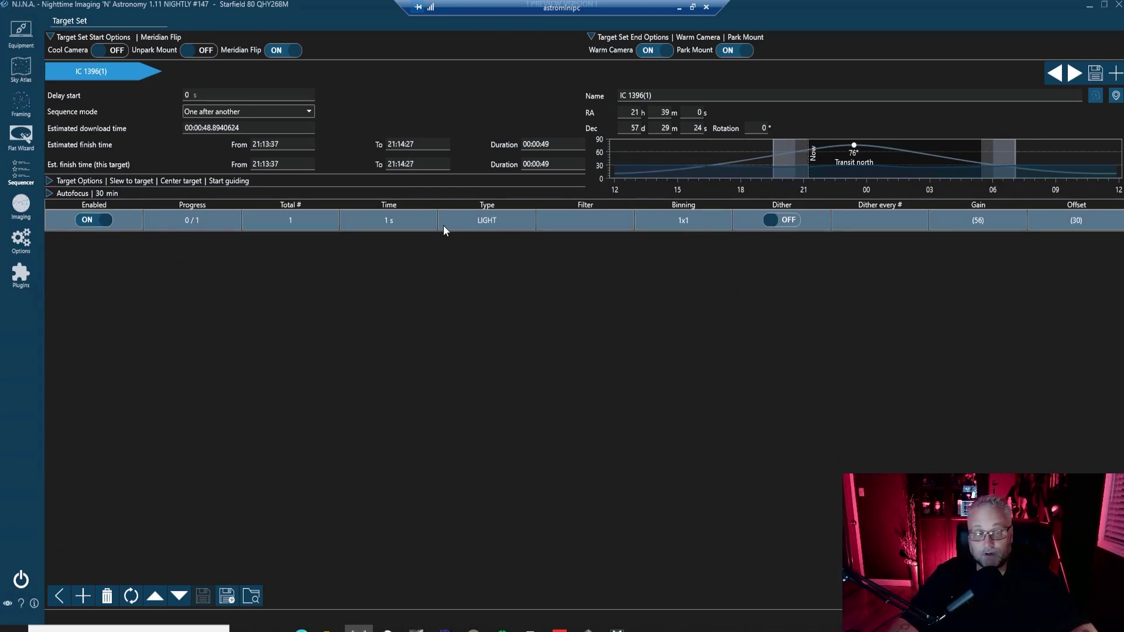
# - Set the first exposure row to a total of 12 light frames at 300 s each
pyautogui.click(89, 222)
pyautogui.click(88, 222)
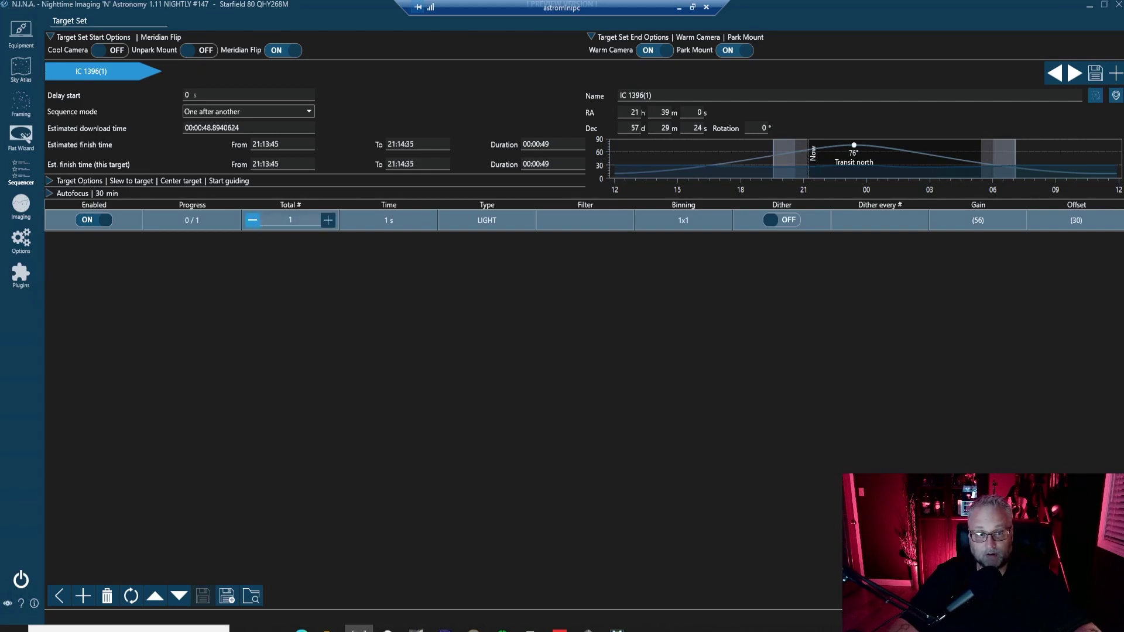
pyautogui.click(290, 220)
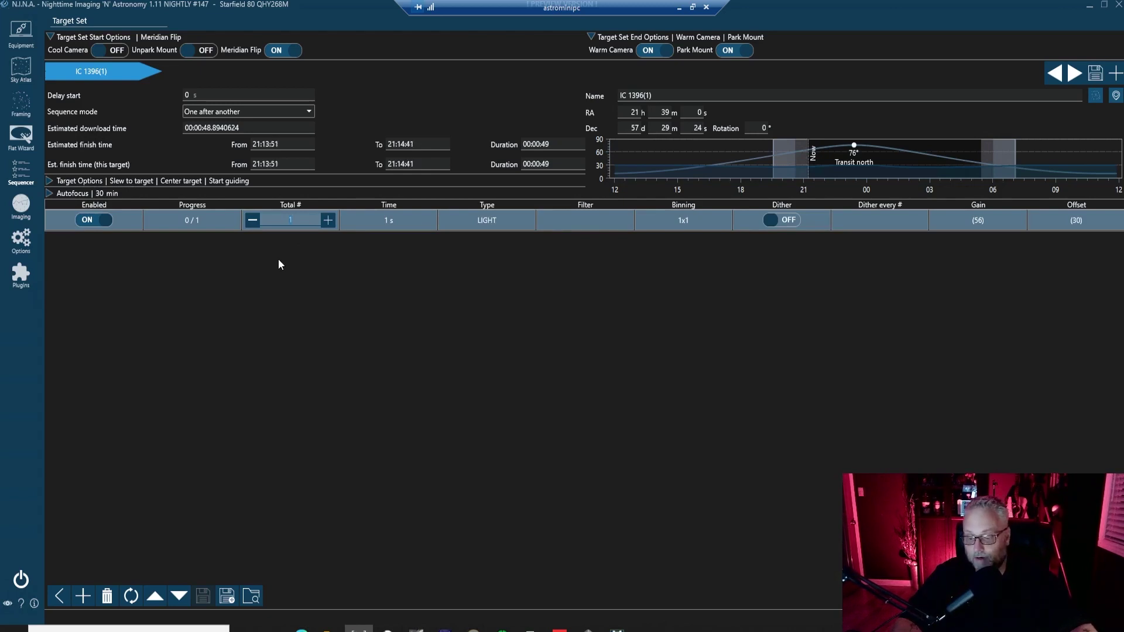
pyautogui.write('12')
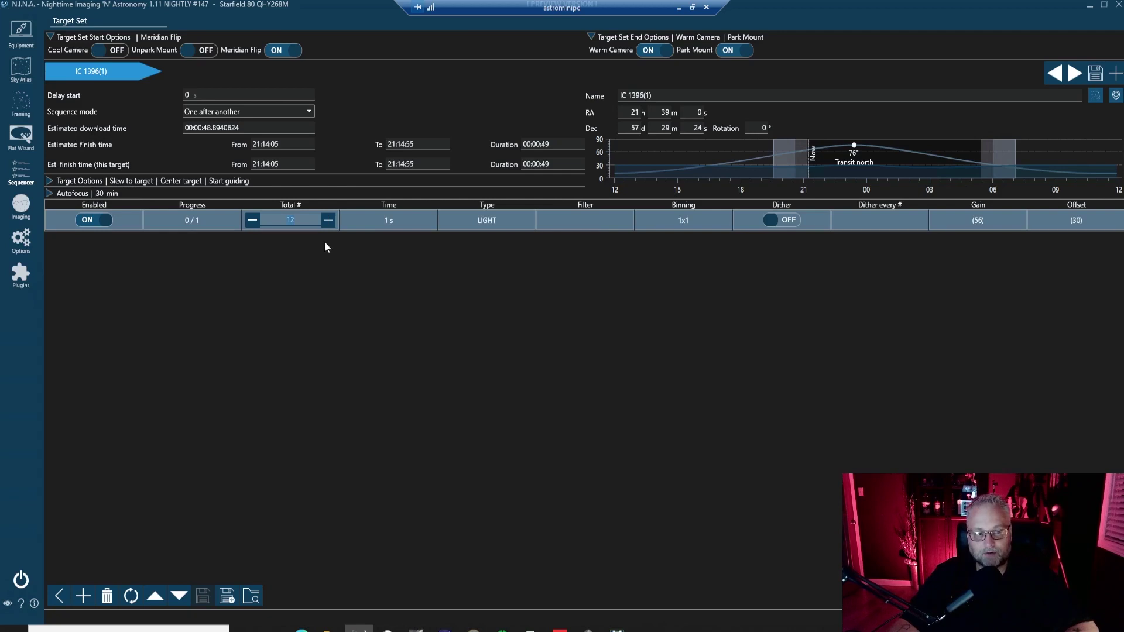
pyautogui.click(410, 221)
pyautogui.click(399, 220)
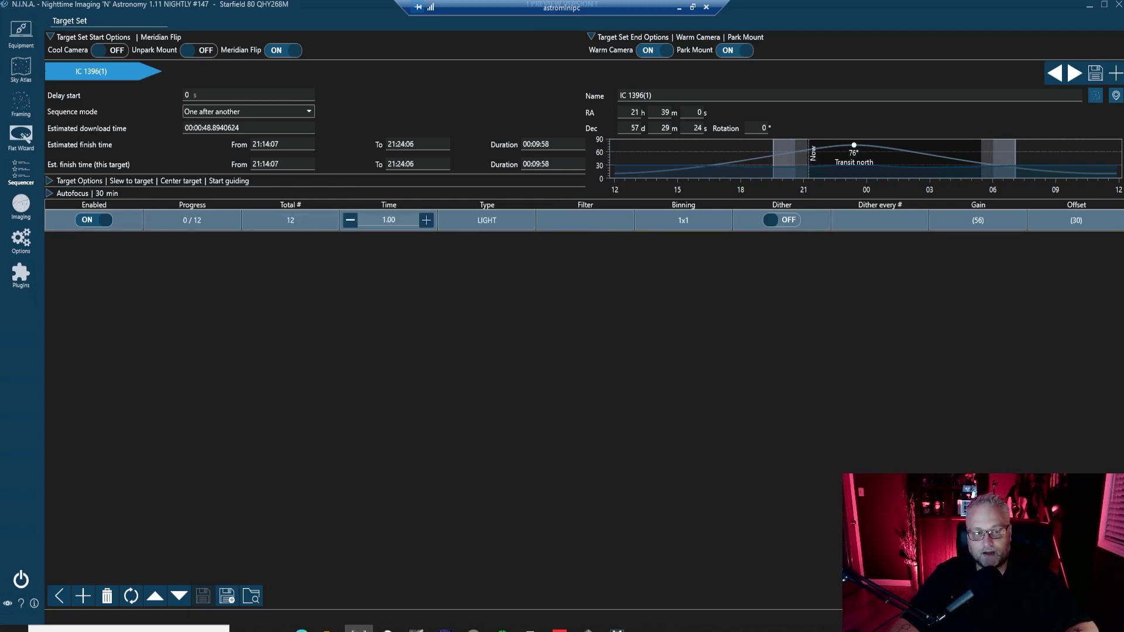
pyautogui.write('300')
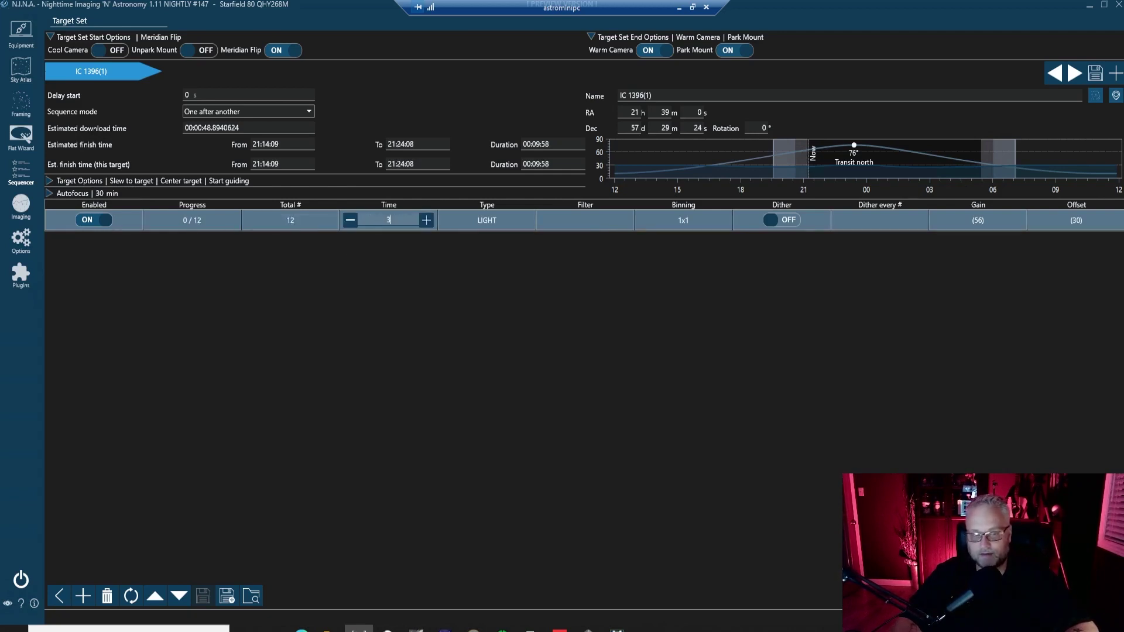
pyautogui.click(434, 266)
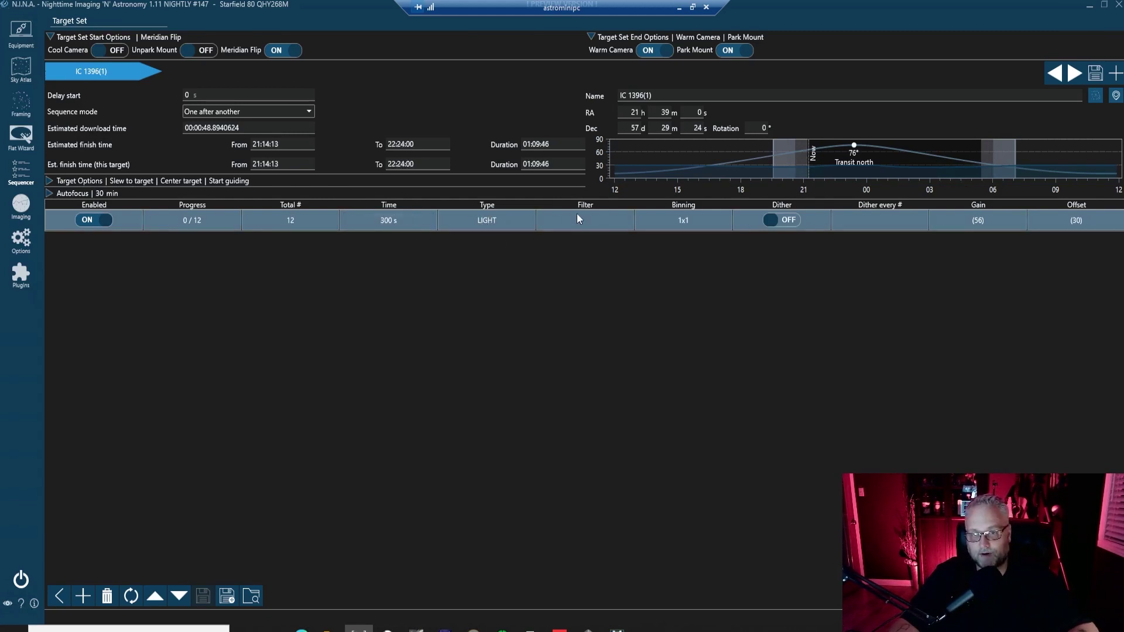
# - Assign the Lum filter to the first exposure row and enable dithering for it
pyautogui.click(627, 218)
pyautogui.click(628, 220)
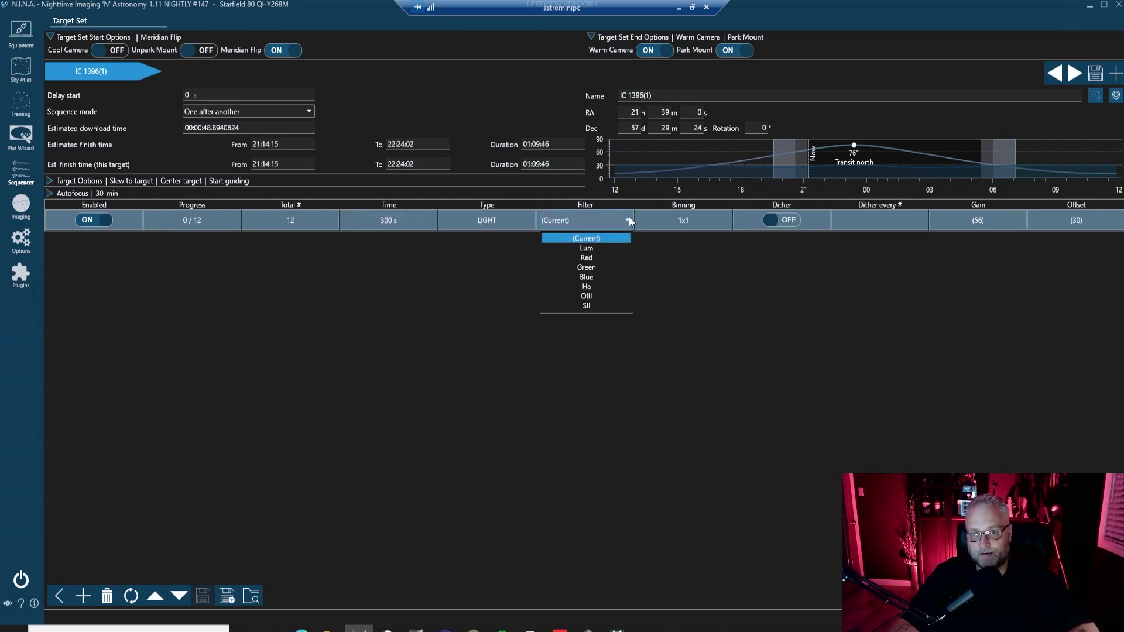
pyautogui.click(606, 248)
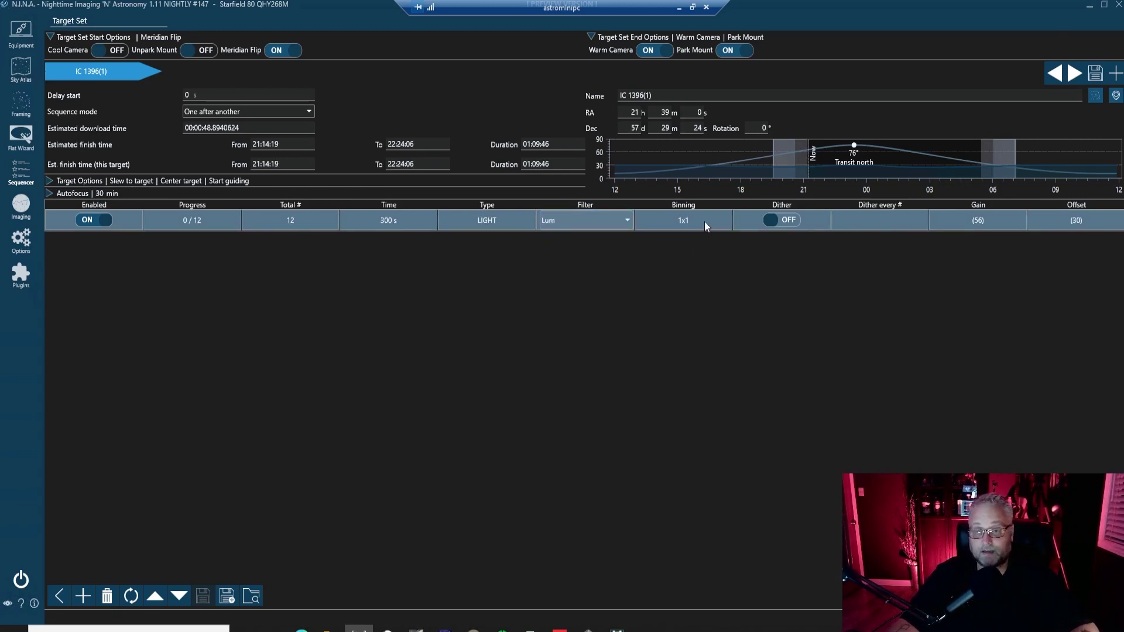
pyautogui.click(768, 220)
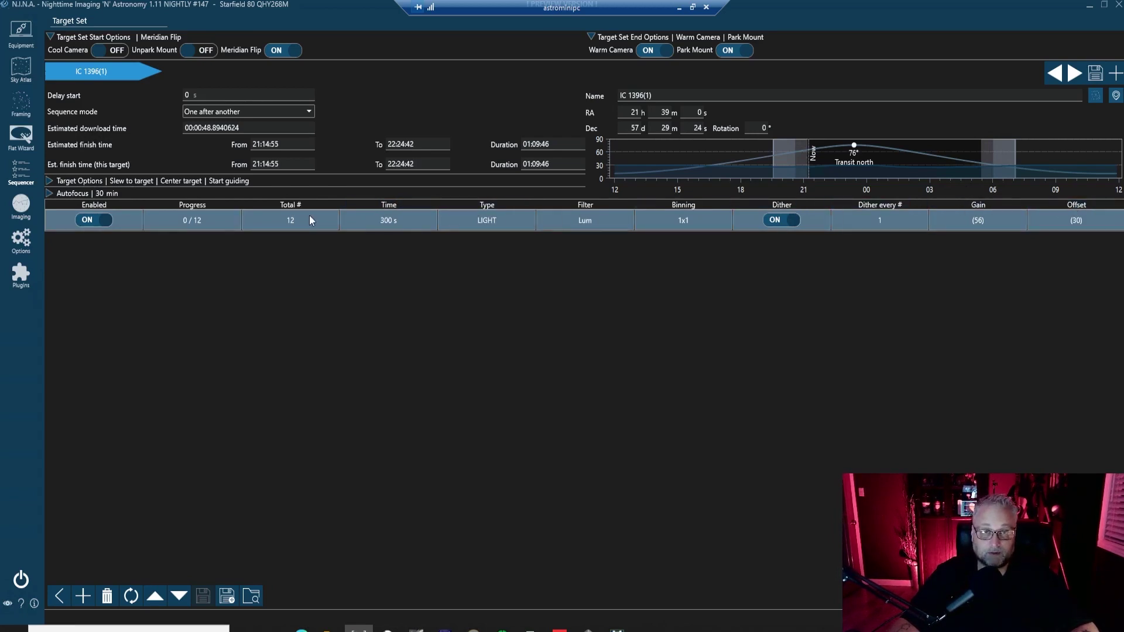
# - Add a second exposure row to the sequence and set its filter to Red
pyautogui.click(82, 596)
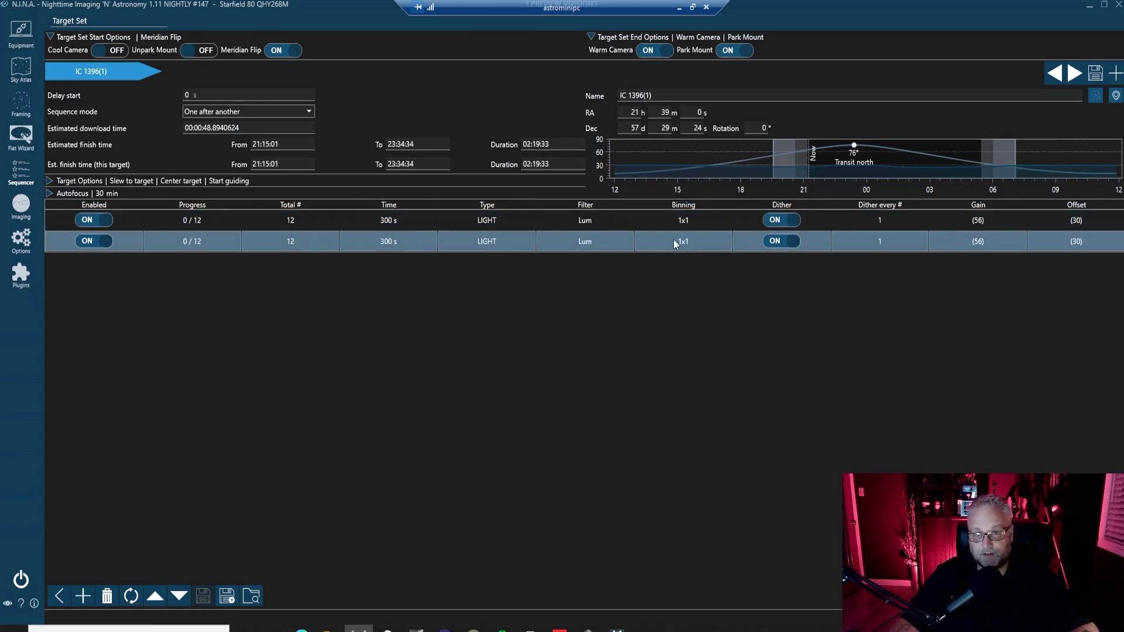
pyautogui.click(630, 240)
pyautogui.click(628, 238)
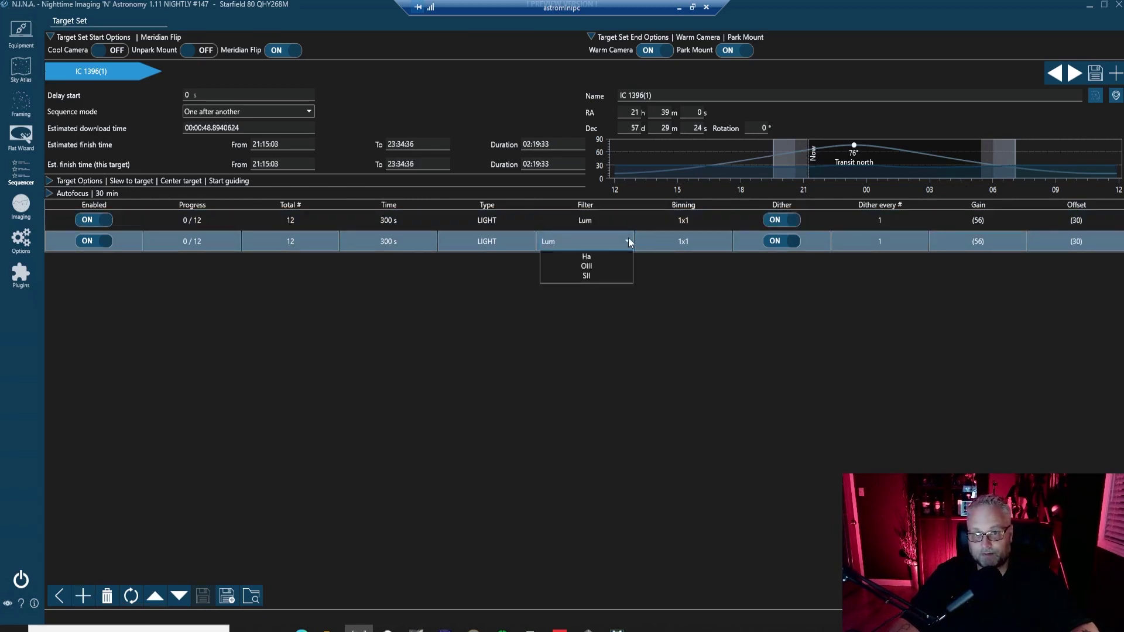
pyautogui.click(594, 280)
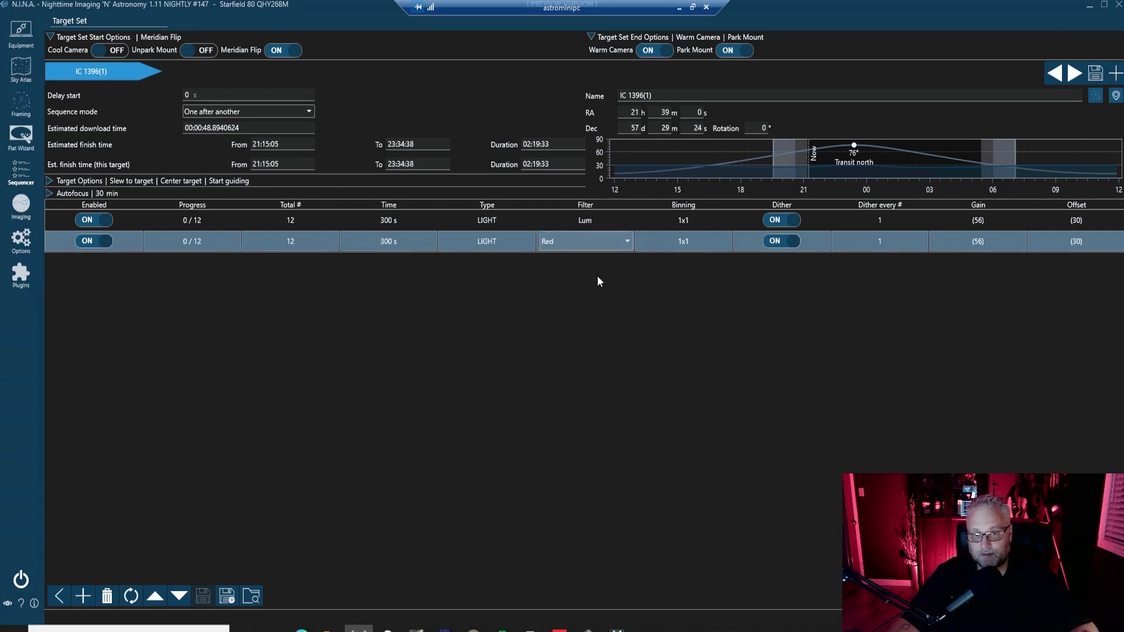
pyautogui.click(671, 371)
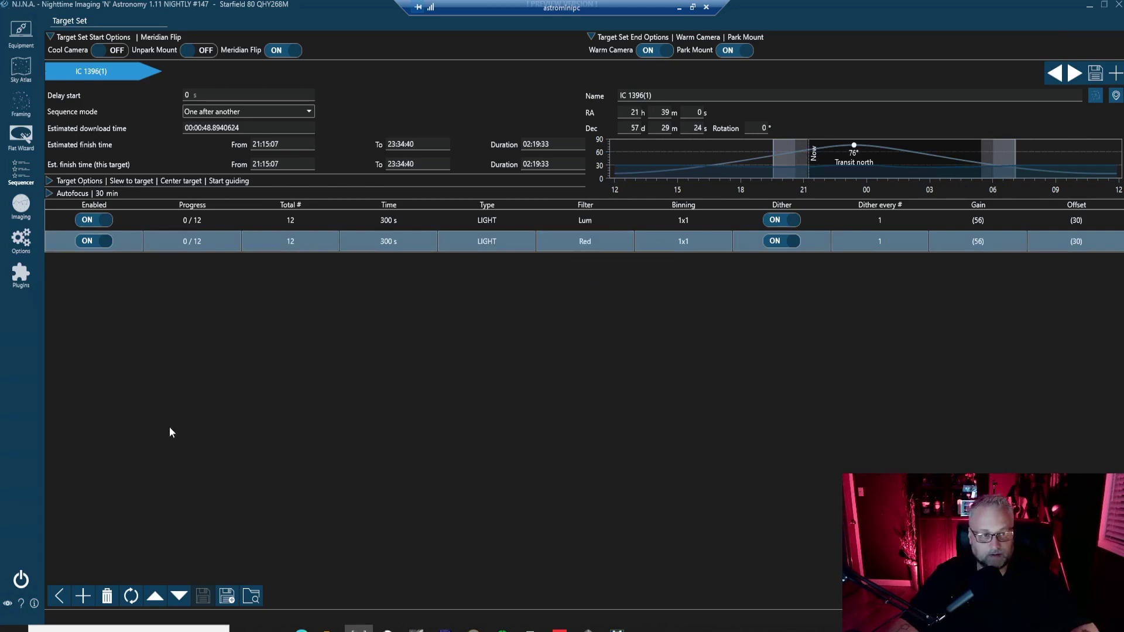
# - Add a third exposure row to the sequence and set its filter to Green
pyautogui.click(82, 596)
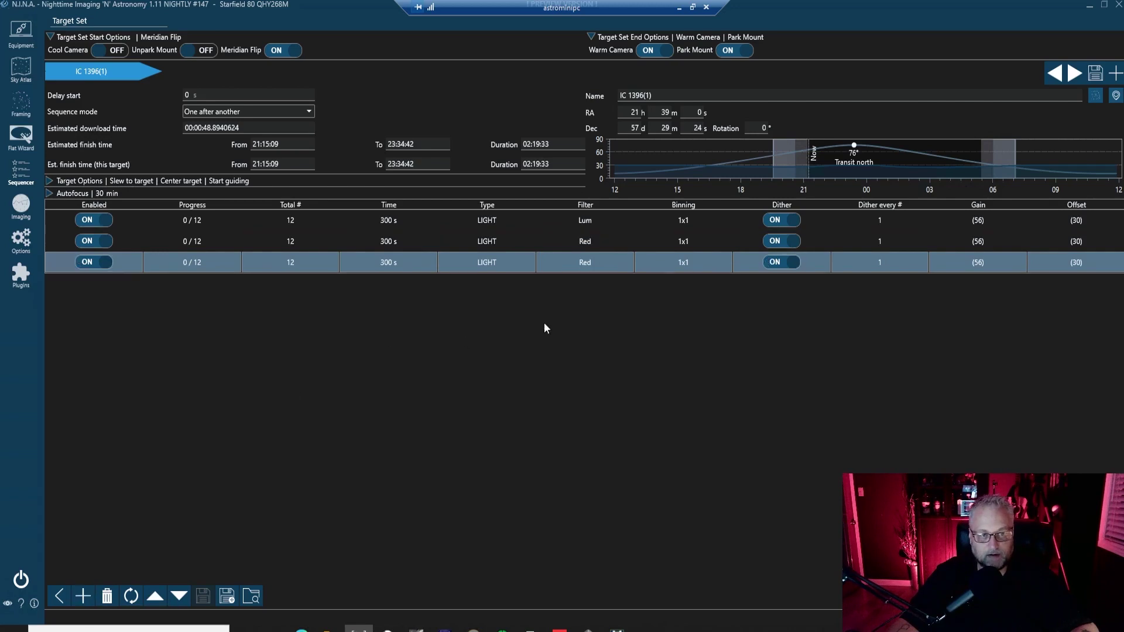
pyautogui.click(622, 267)
pyautogui.click(624, 263)
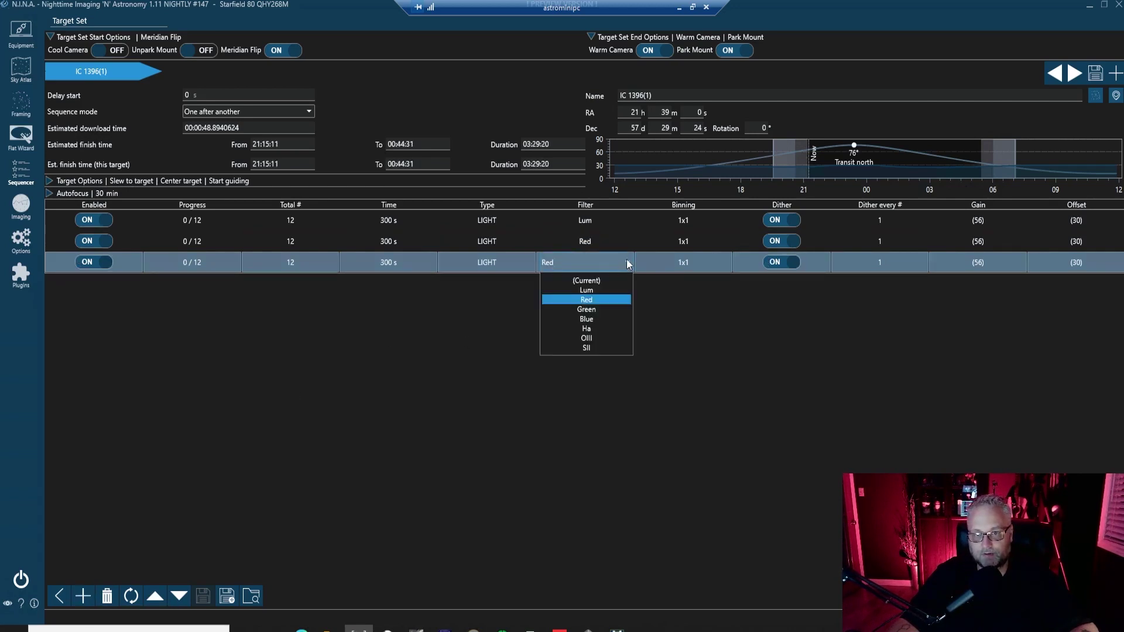
pyautogui.click(598, 311)
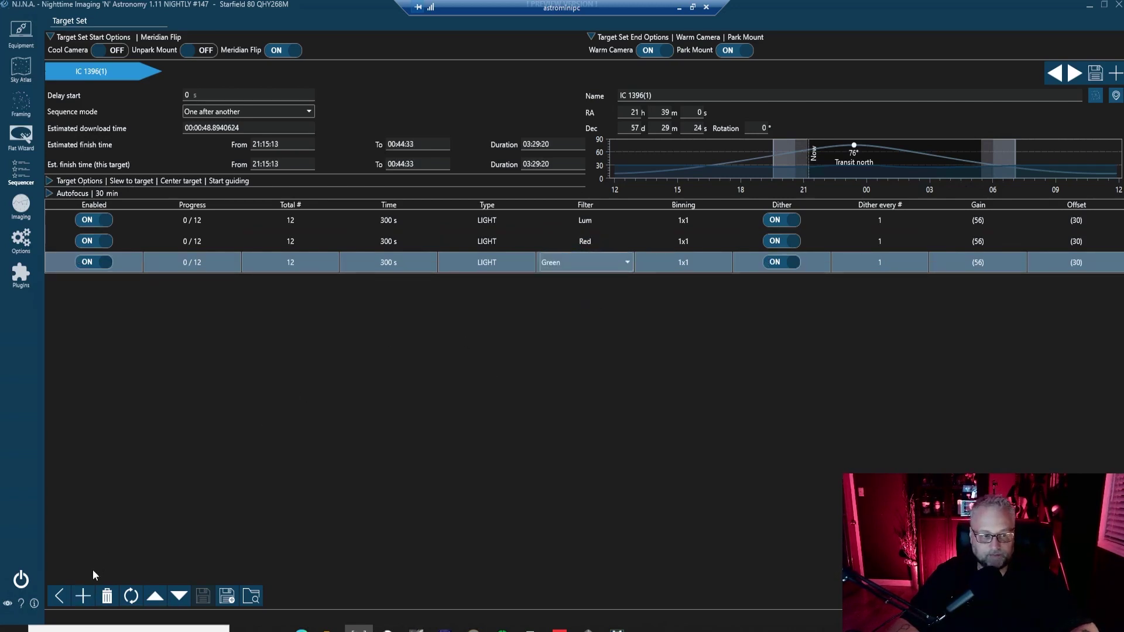
# - Add a fourth exposure row to the sequence and set its filter to Blue
pyautogui.click(82, 596)
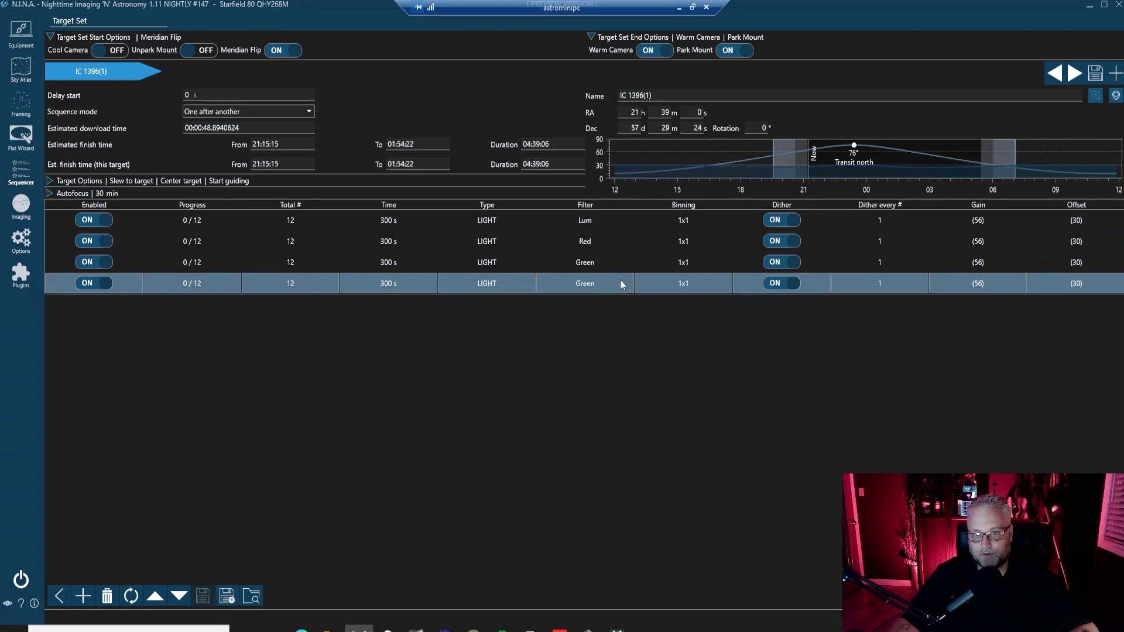
pyautogui.click(621, 280)
pyautogui.click(626, 283)
pyautogui.click(599, 340)
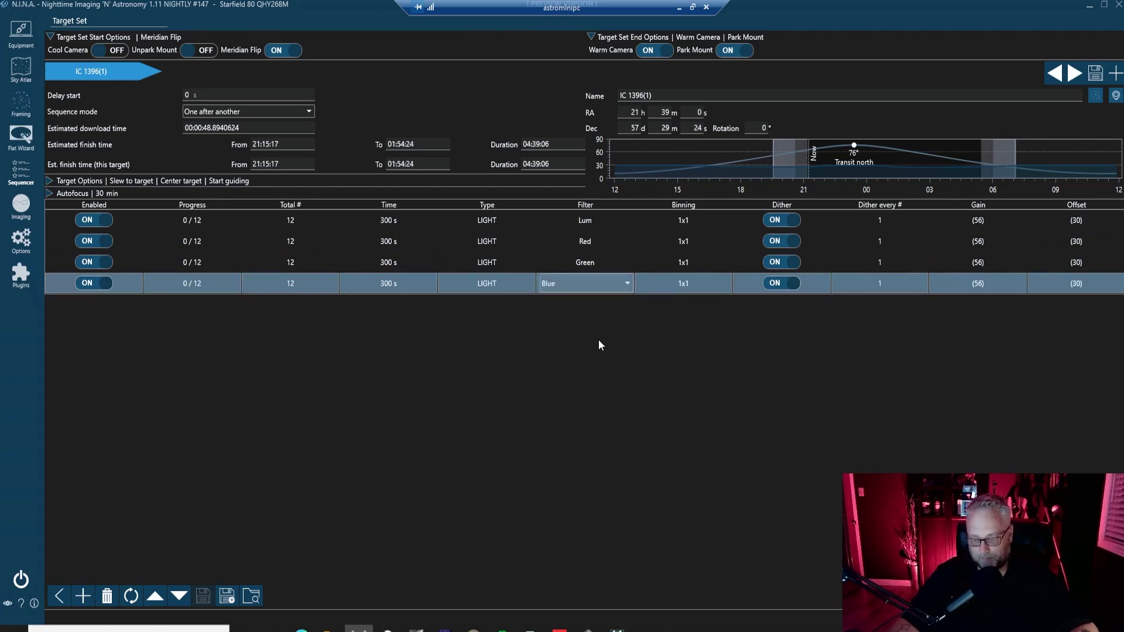
pyautogui.click(561, 429)
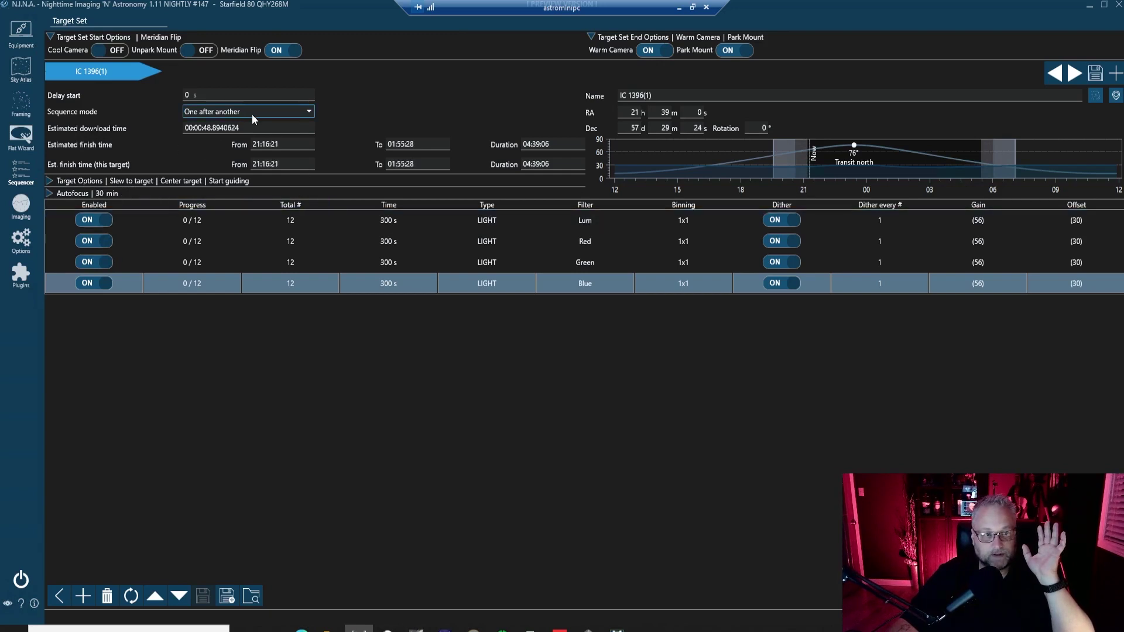
# - Review the target options and the autofocus settings of the simple sequence, collapsing each section again
pyautogui.click(47, 181)
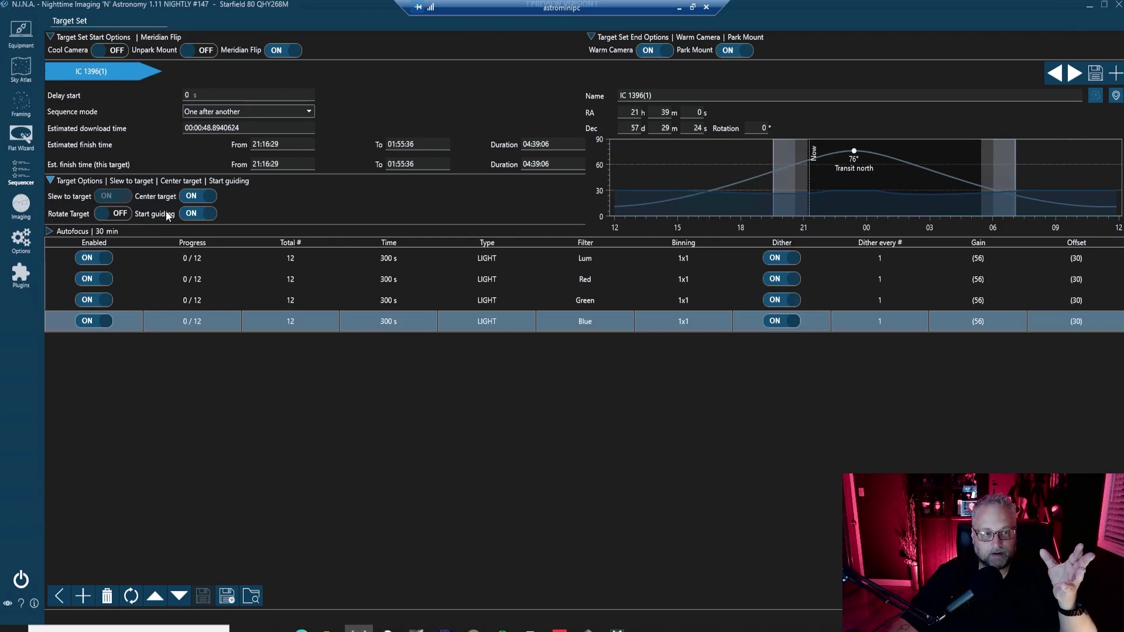
pyautogui.click(50, 180)
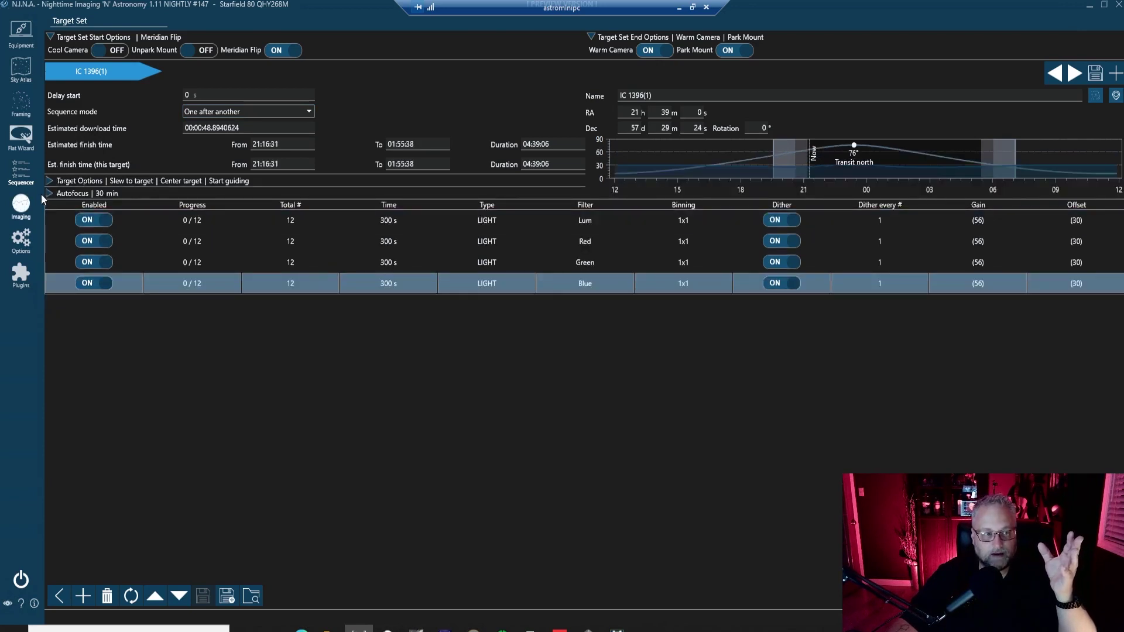
pyautogui.click(49, 193)
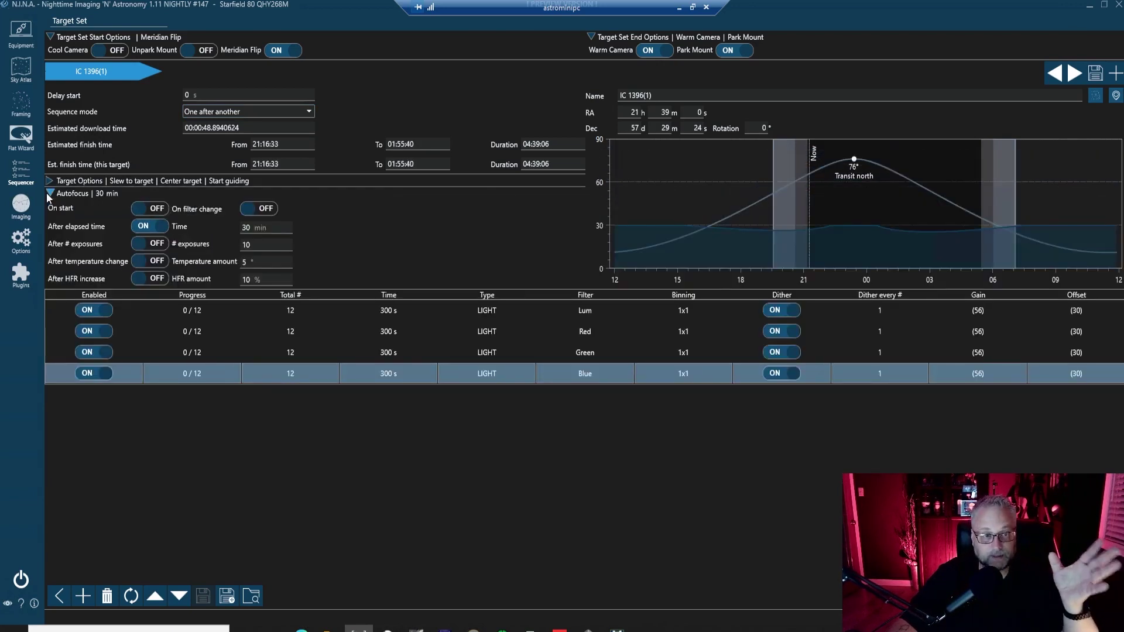
pyautogui.click(48, 192)
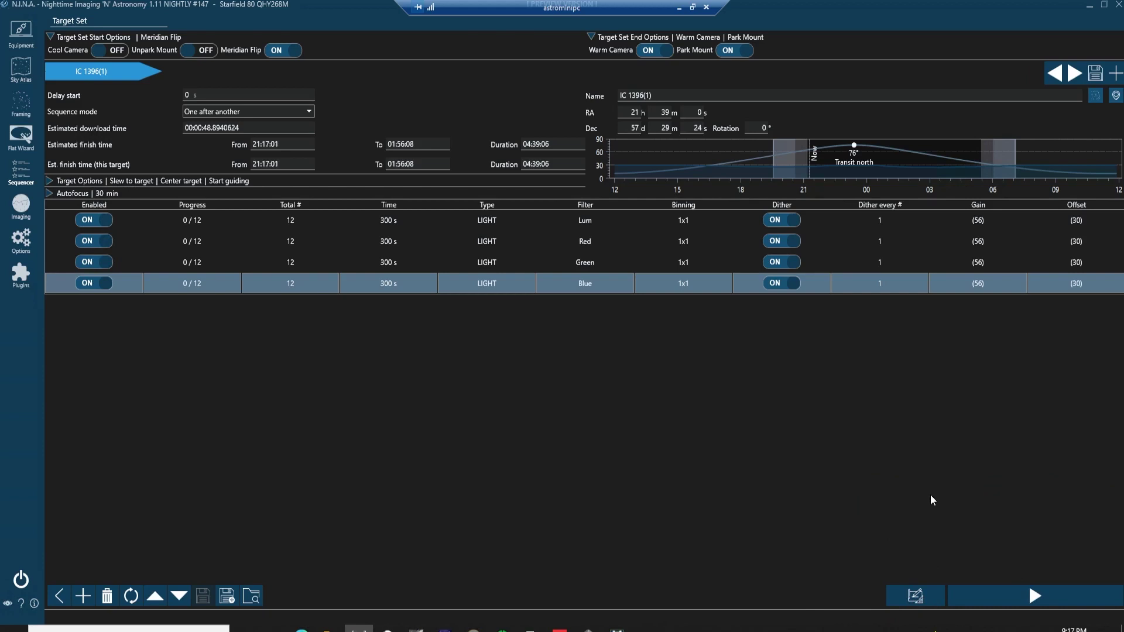
# - Export the simple sequence to the advanced sequencer and look through the available global triggers without adding one
pyautogui.click(915, 595)
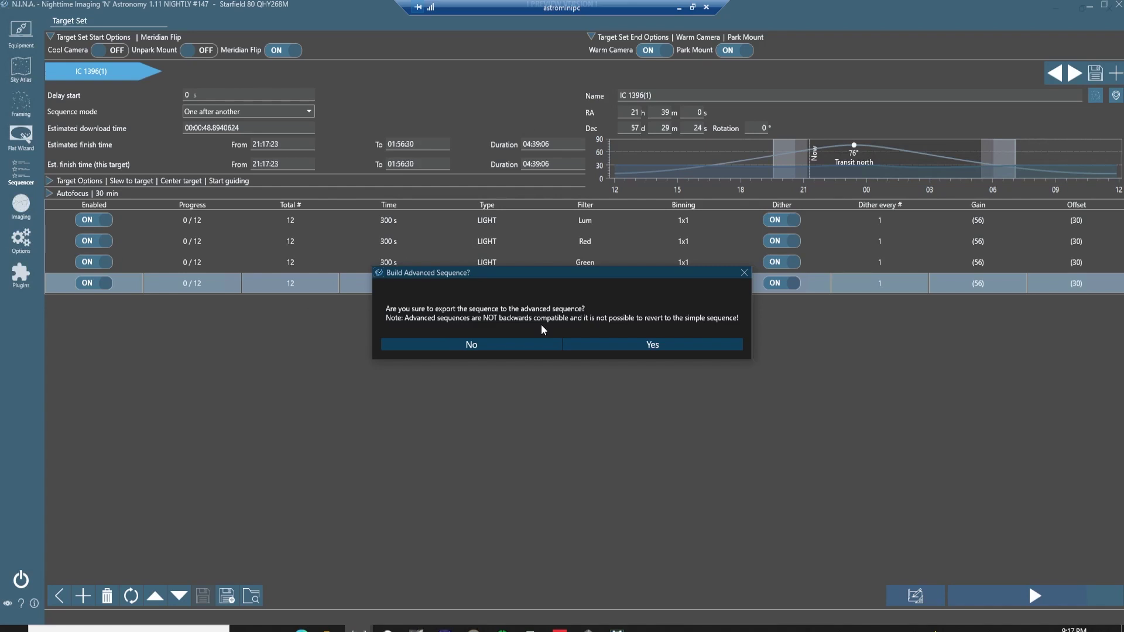
pyautogui.click(635, 347)
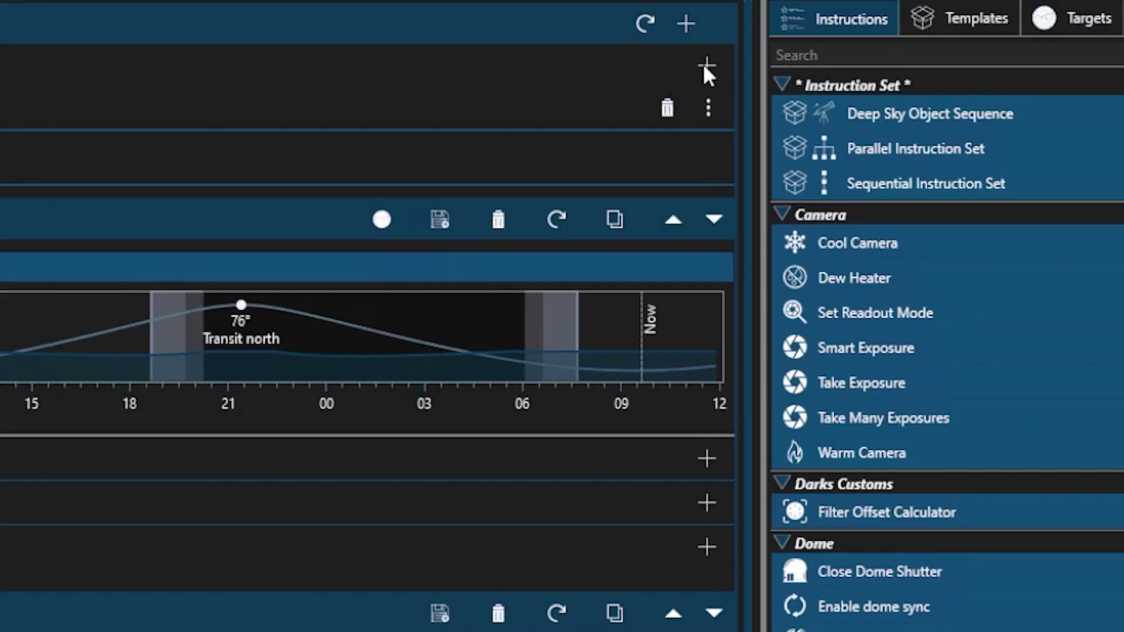
pyautogui.click(705, 66)
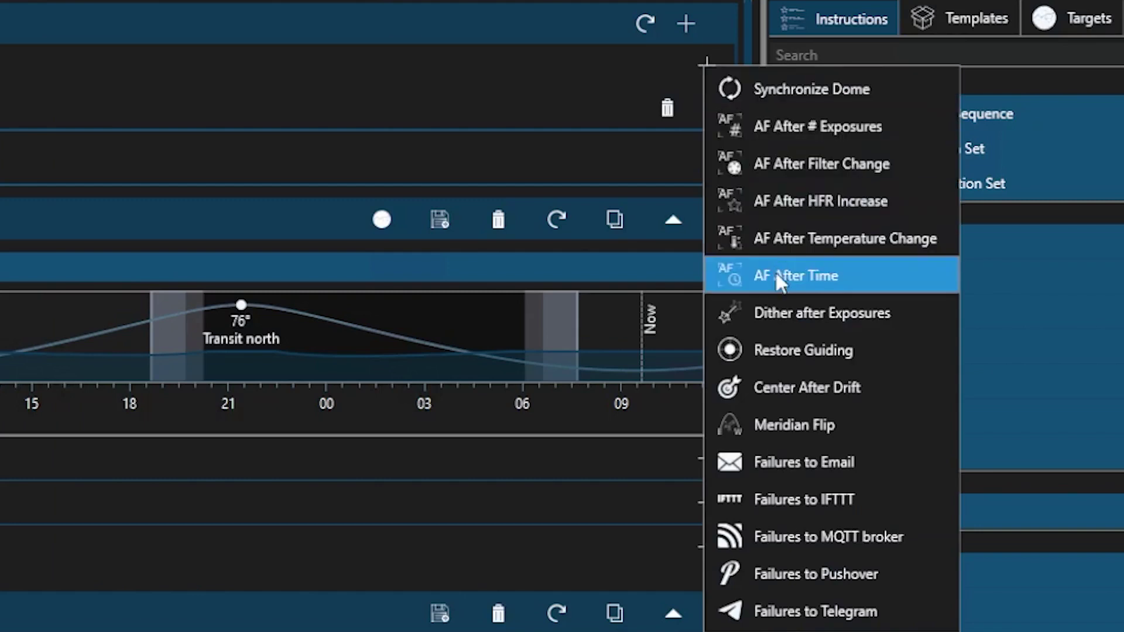
pyautogui.click(606, 120)
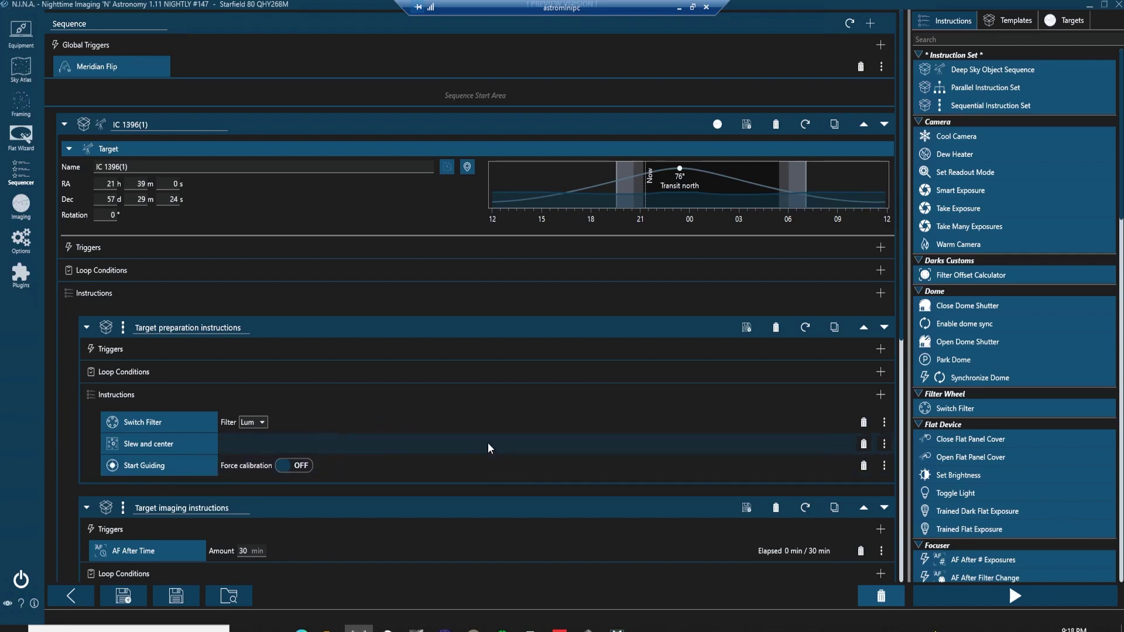
# - Examine the exported sequence from the global triggers through target preparation, imaging and closure to the parallel end instructions
pyautogui.scroll(-5, 484, 449)
pyautogui.scroll(-4, 484, 449)
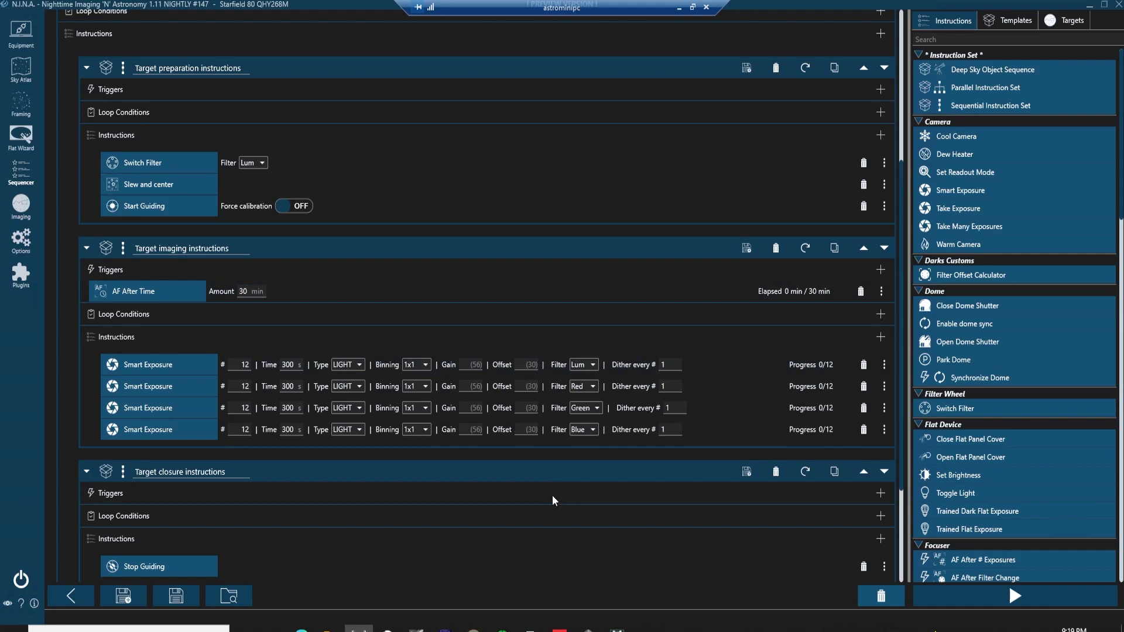
pyautogui.scroll(-5, 468, 369)
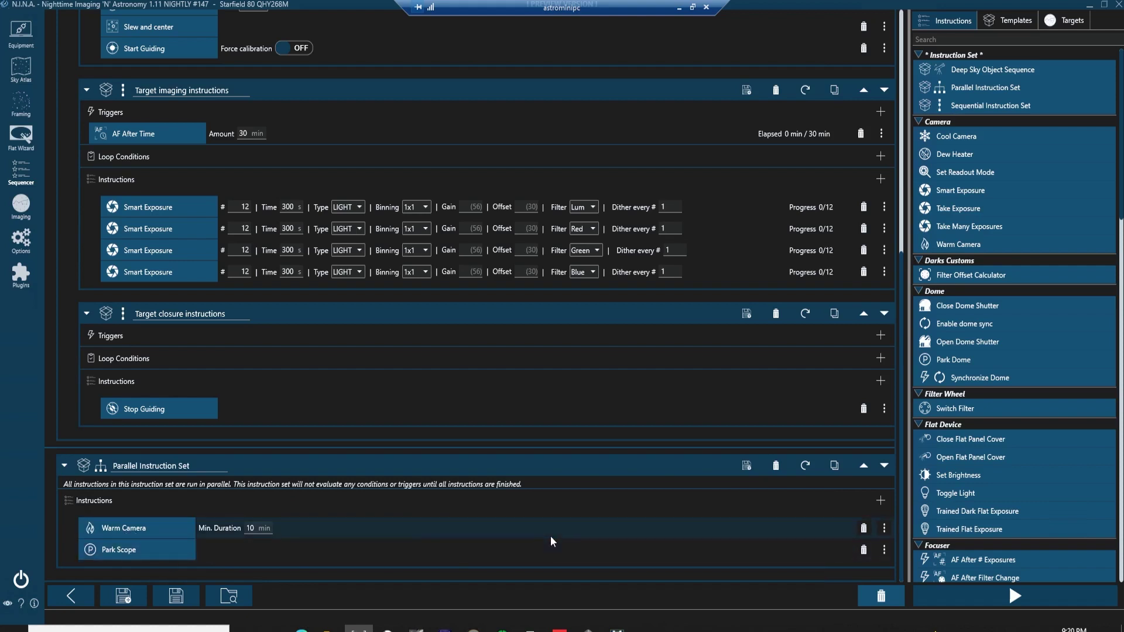
pyautogui.scroll(10, 550, 533)
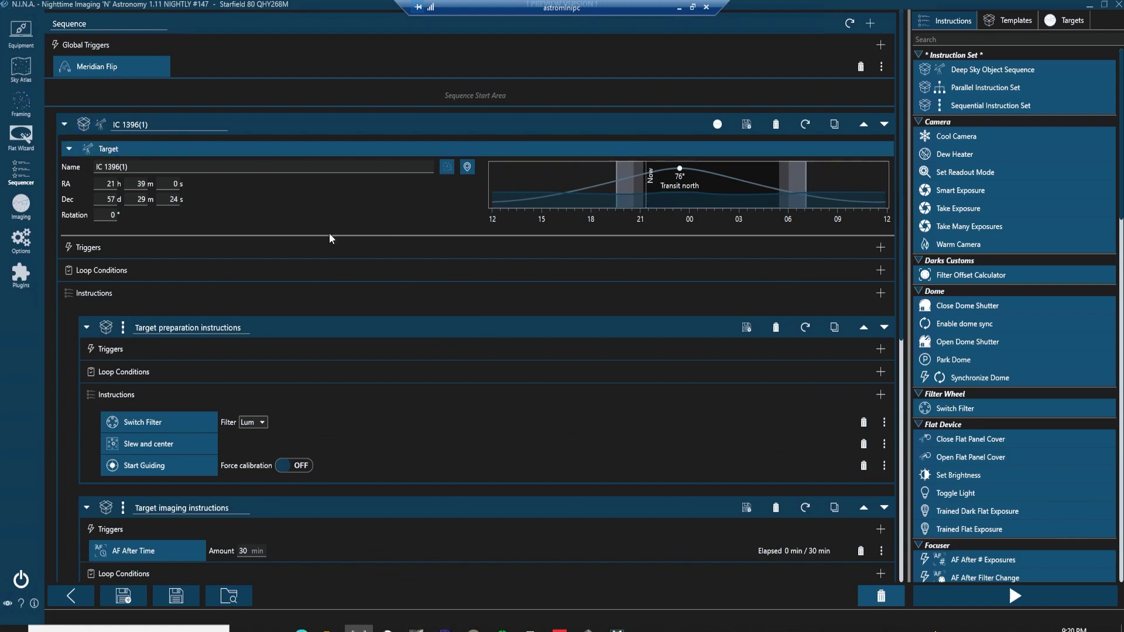
pyautogui.scroll(-6, 374, 289)
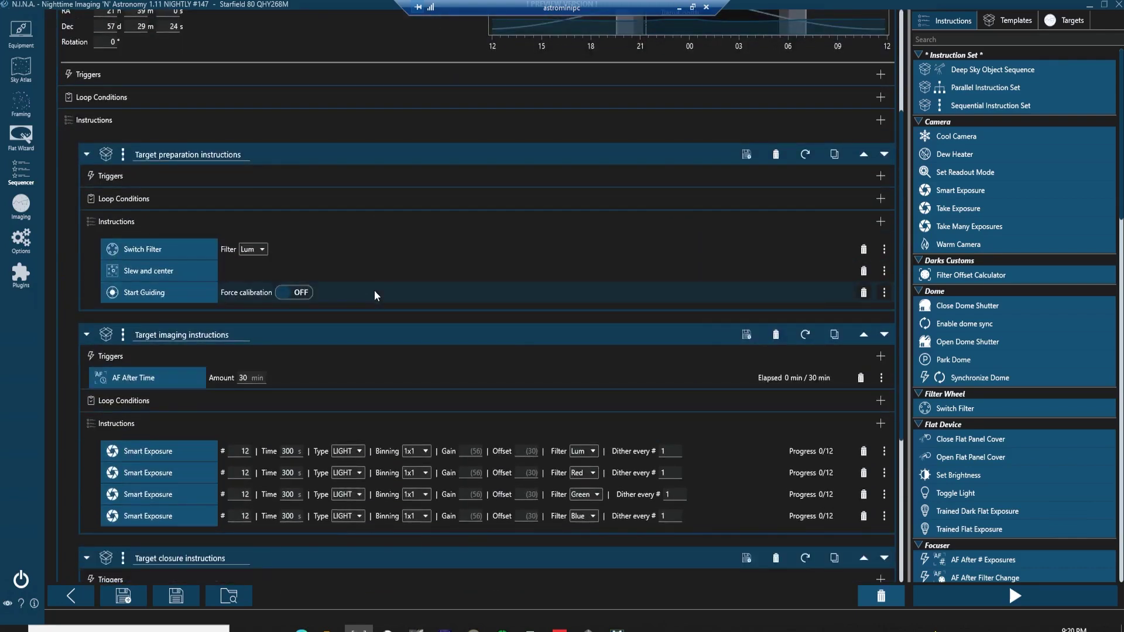
pyautogui.scroll(-7, 375, 297)
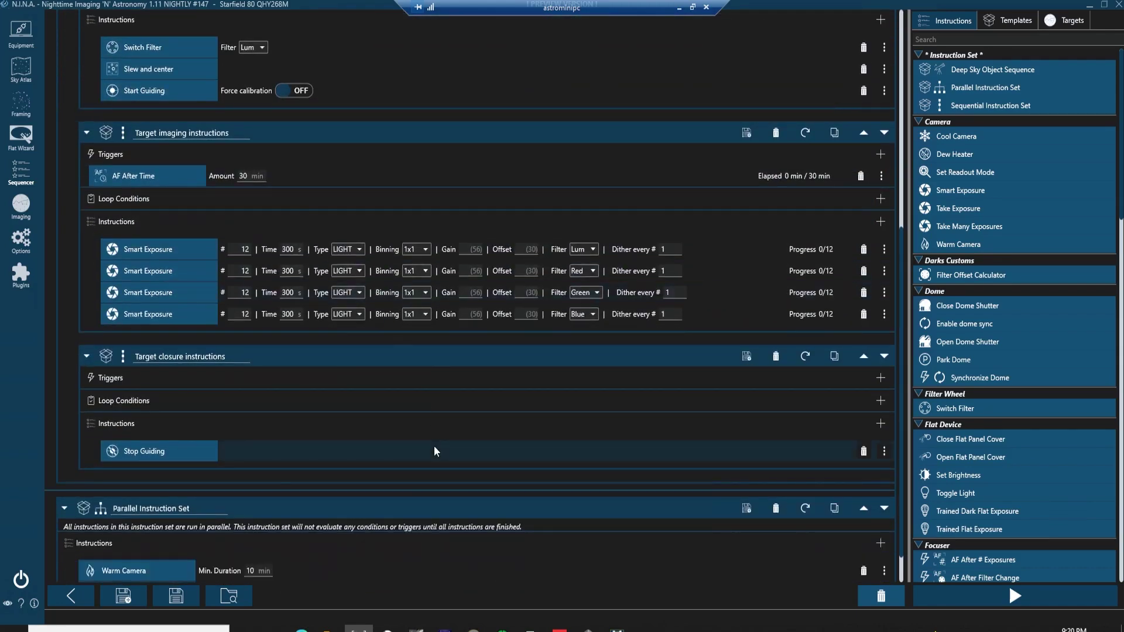
pyautogui.scroll(-2, 435, 448)
pyautogui.scroll(9, 434, 448)
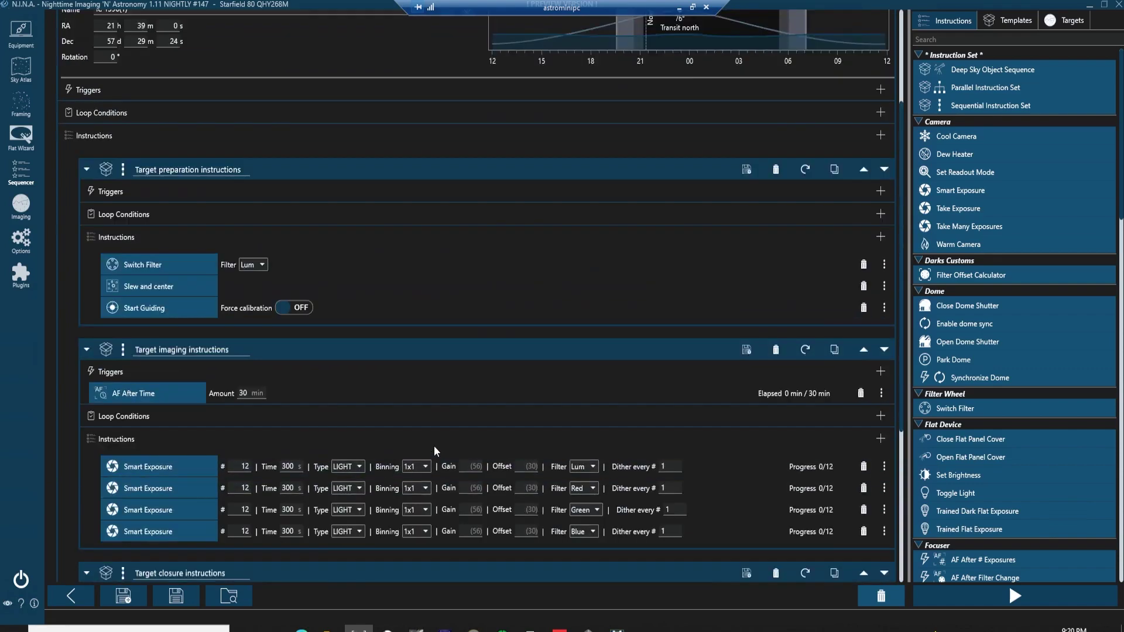
pyautogui.scroll(5, 433, 445)
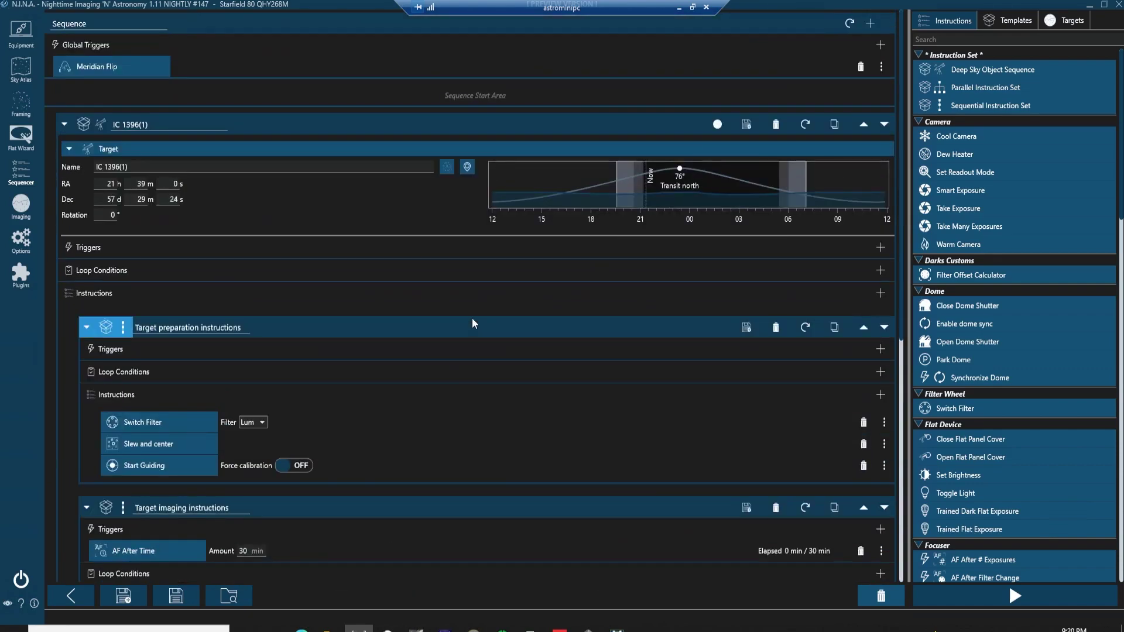
# - Add a Loop Until Time condition to the target imaging instructions and set it to Nautical Dawn
pyautogui.scroll(-6, 465, 349)
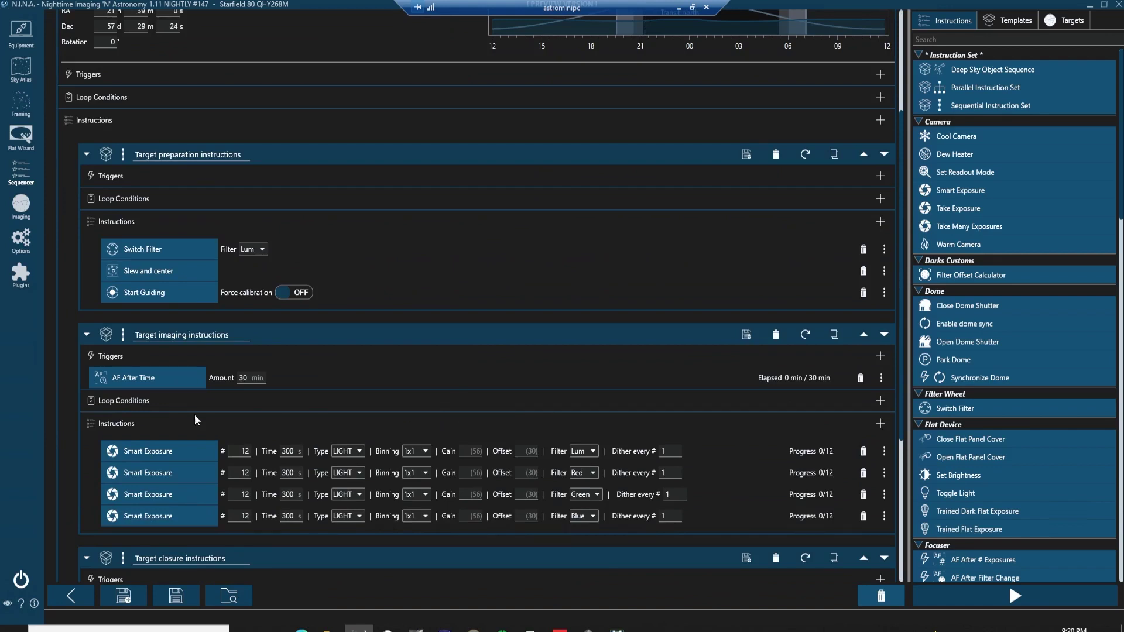
pyautogui.click(880, 401)
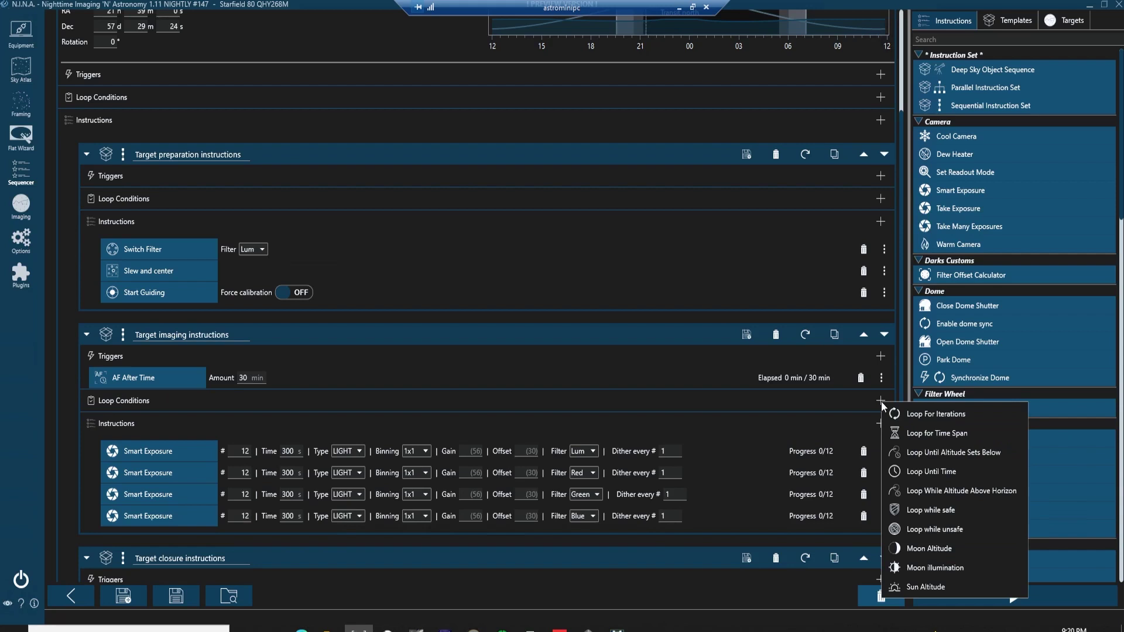
pyautogui.click(917, 475)
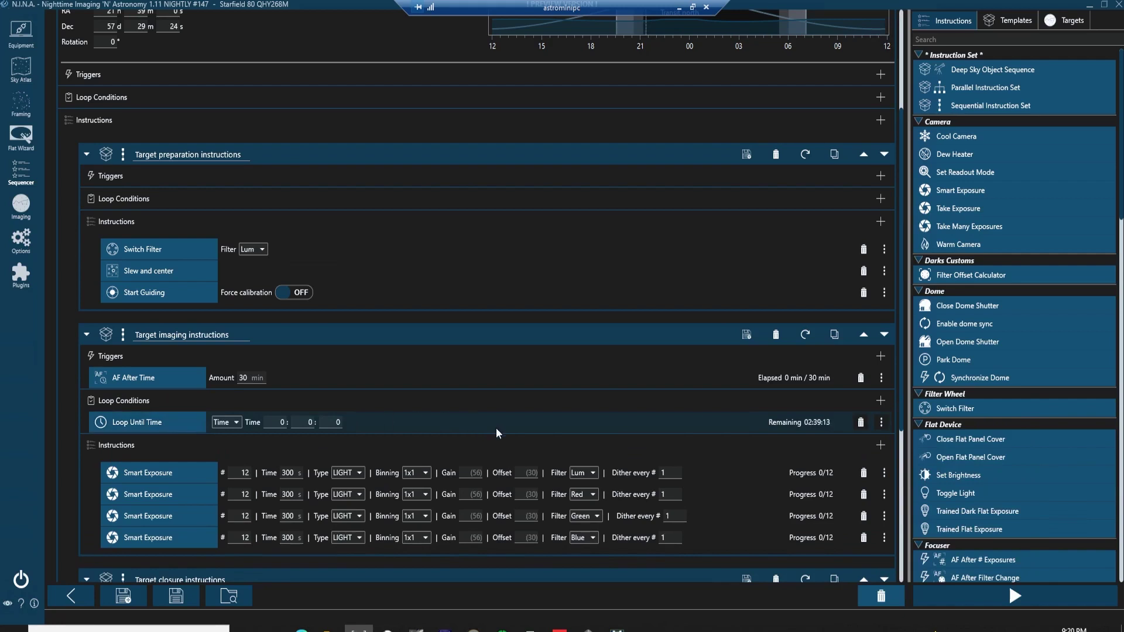
pyautogui.click(233, 423)
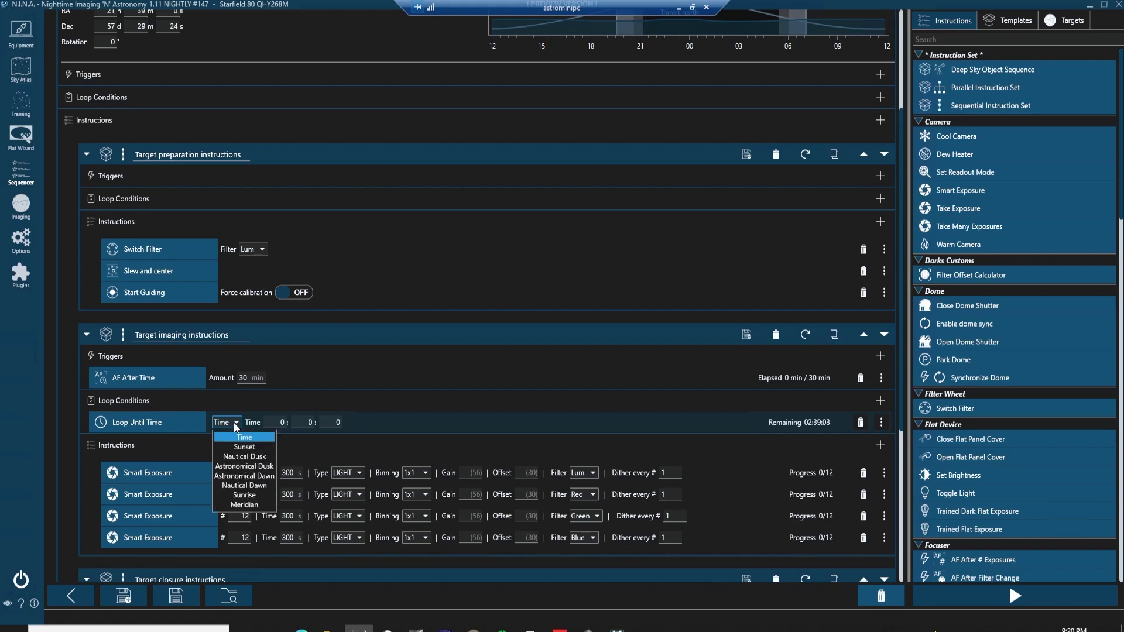
pyautogui.click(241, 438)
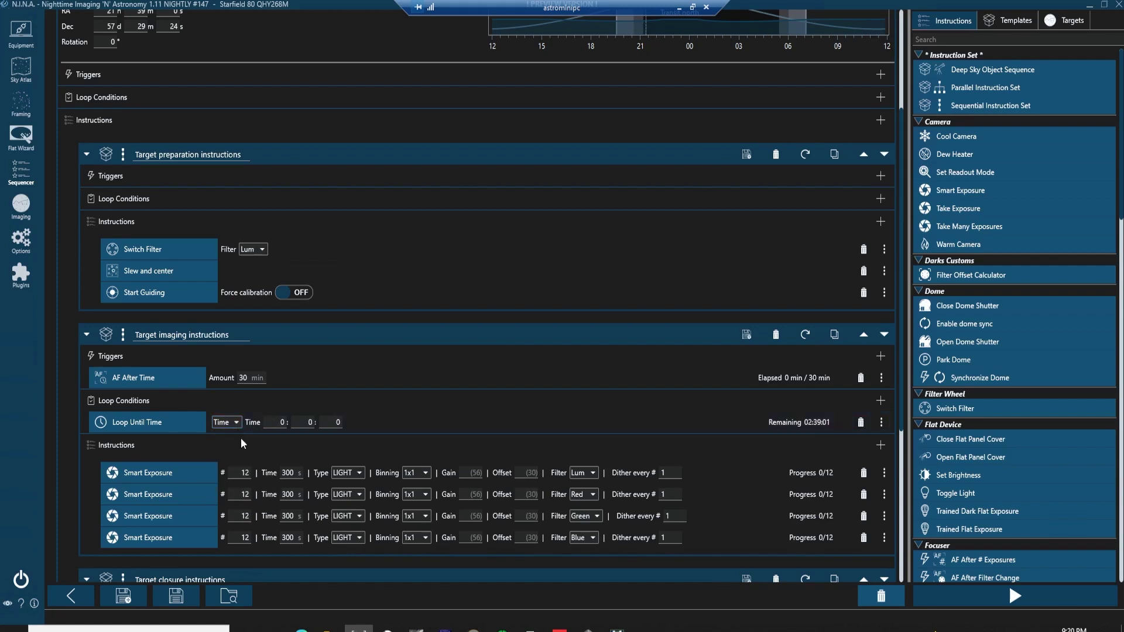
pyautogui.click(223, 423)
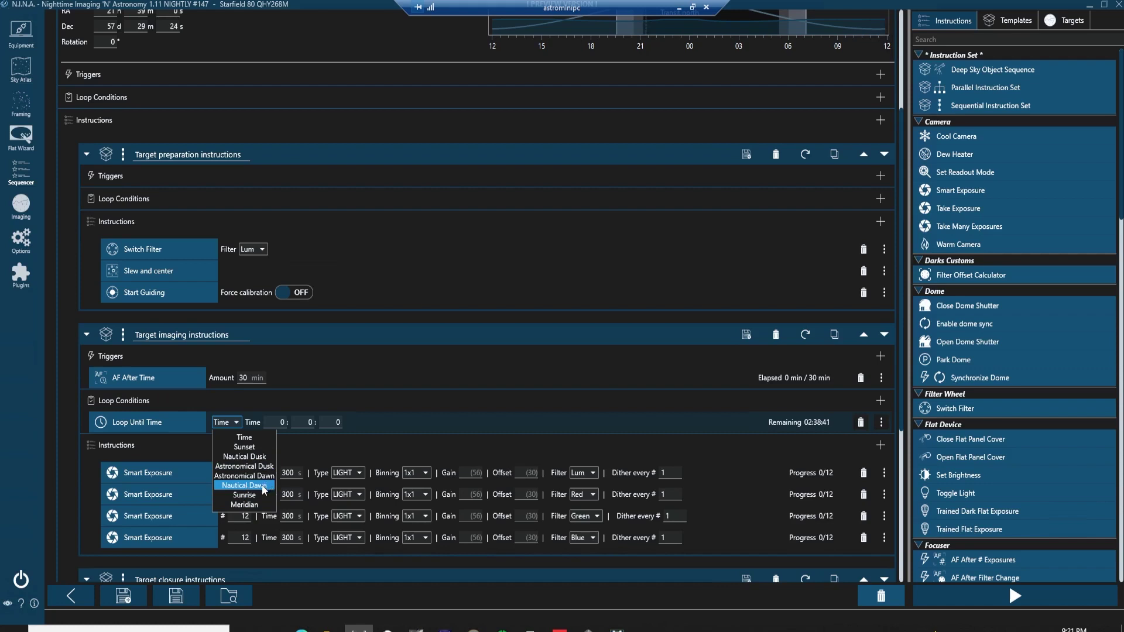
pyautogui.click(262, 484)
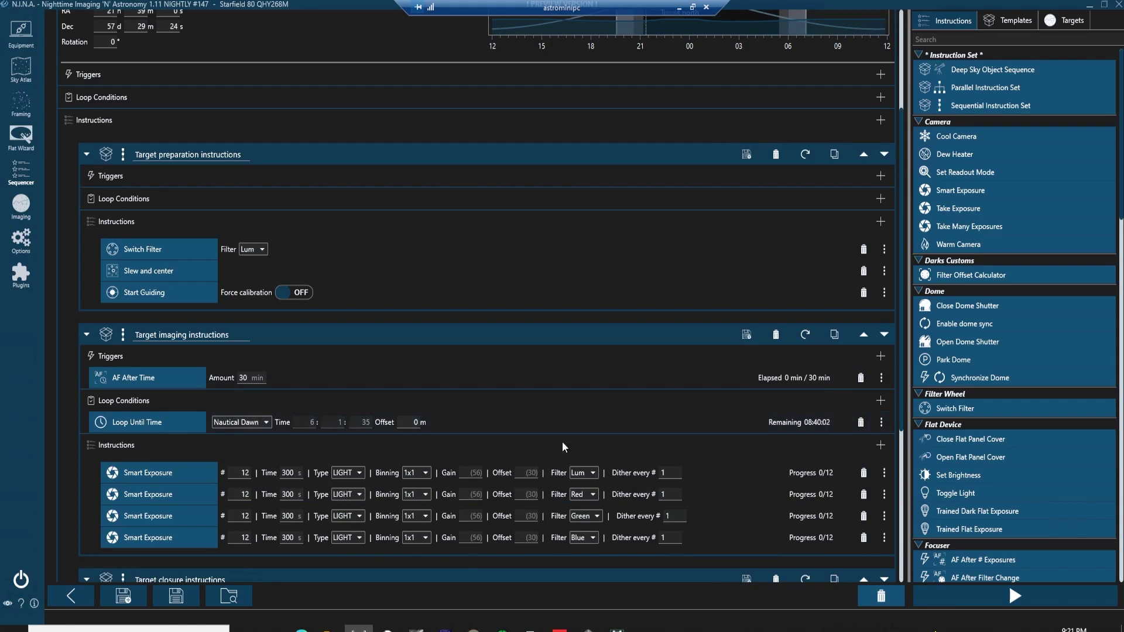
# - Review the target closure instructions and the parallel instruction set that warms the camera and parks the scope
pyautogui.scroll(-6, 562, 441)
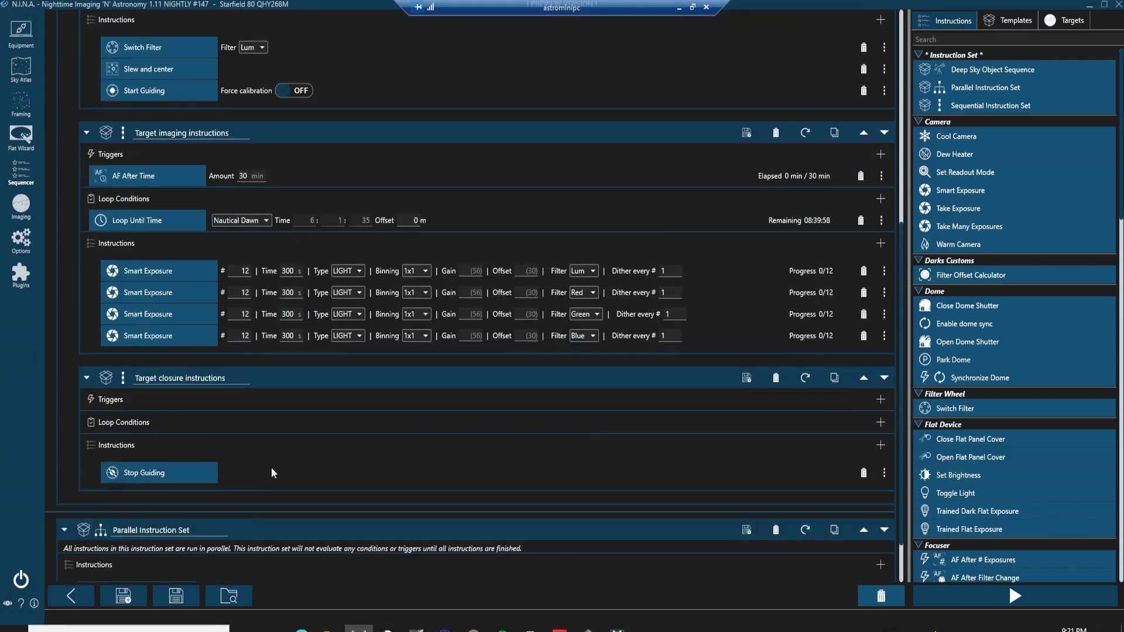
pyautogui.scroll(-2, 425, 465)
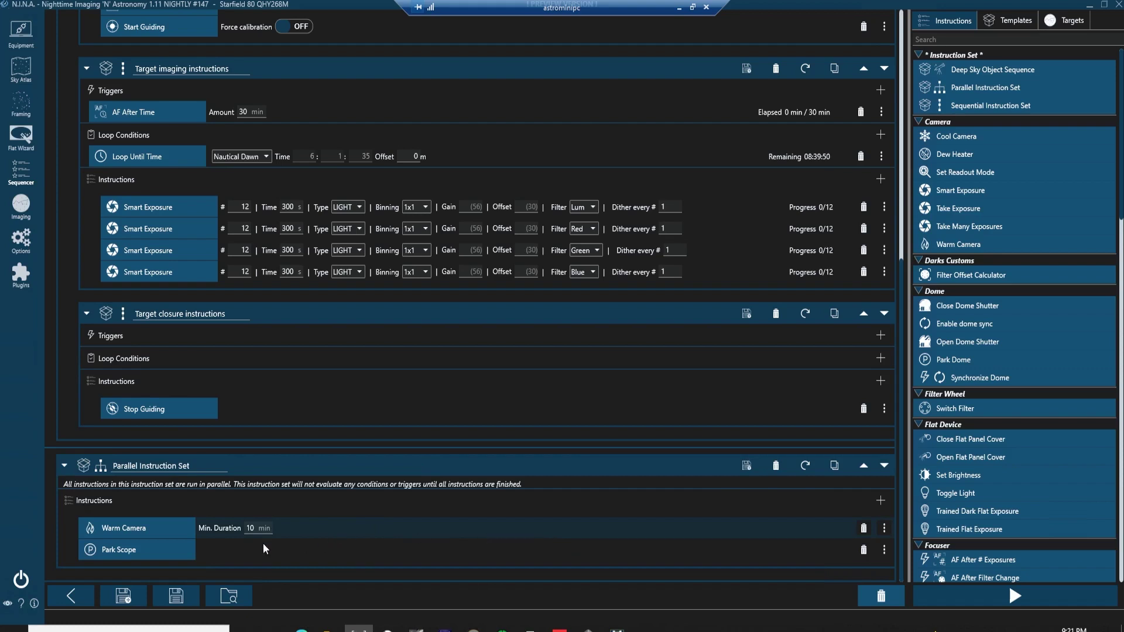
pyautogui.scroll(4, 524, 483)
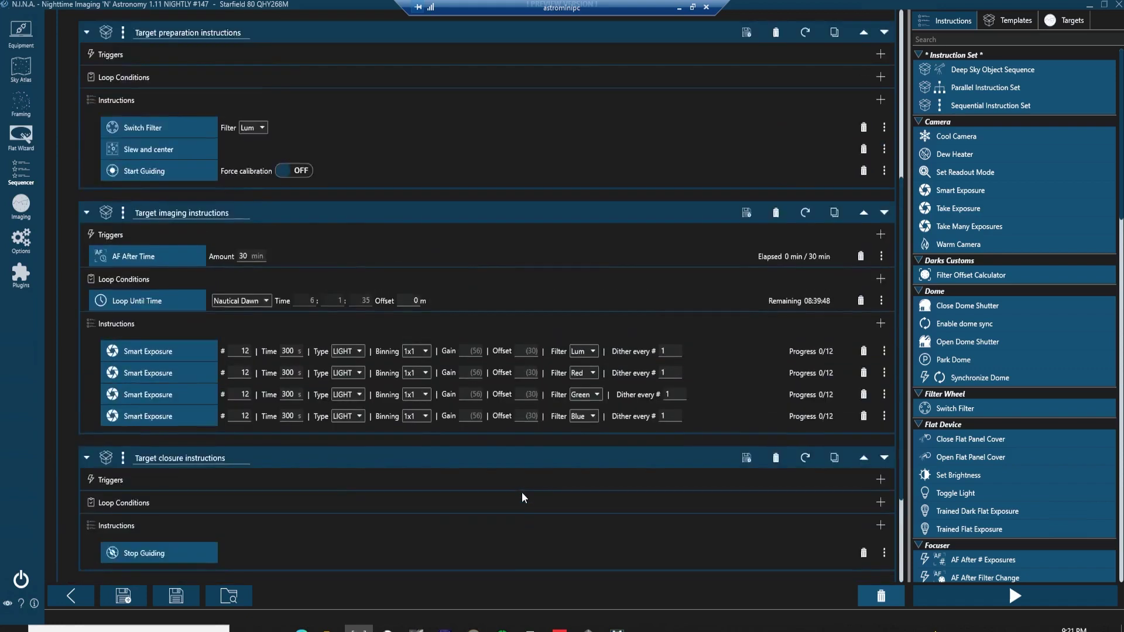
pyautogui.scroll(1, 522, 491)
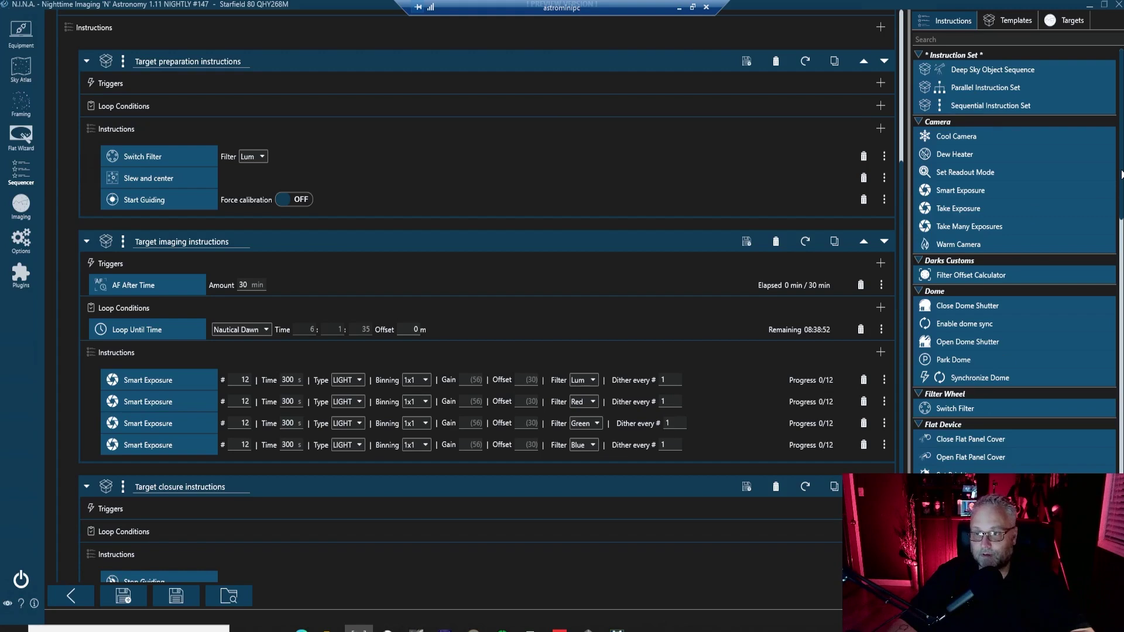
# - Browse the list of available instructions and the loop conditions and triggers offered for the target imaging instructions
pyautogui.scroll(-10, 1113, 225)
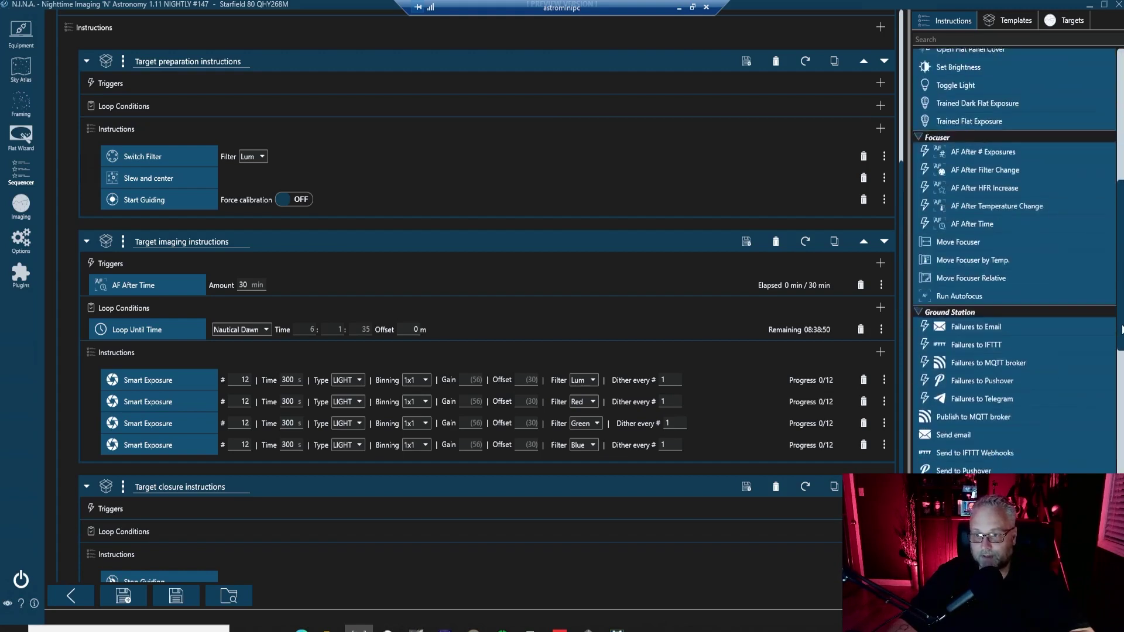
pyautogui.scroll(-10, 1014, 262)
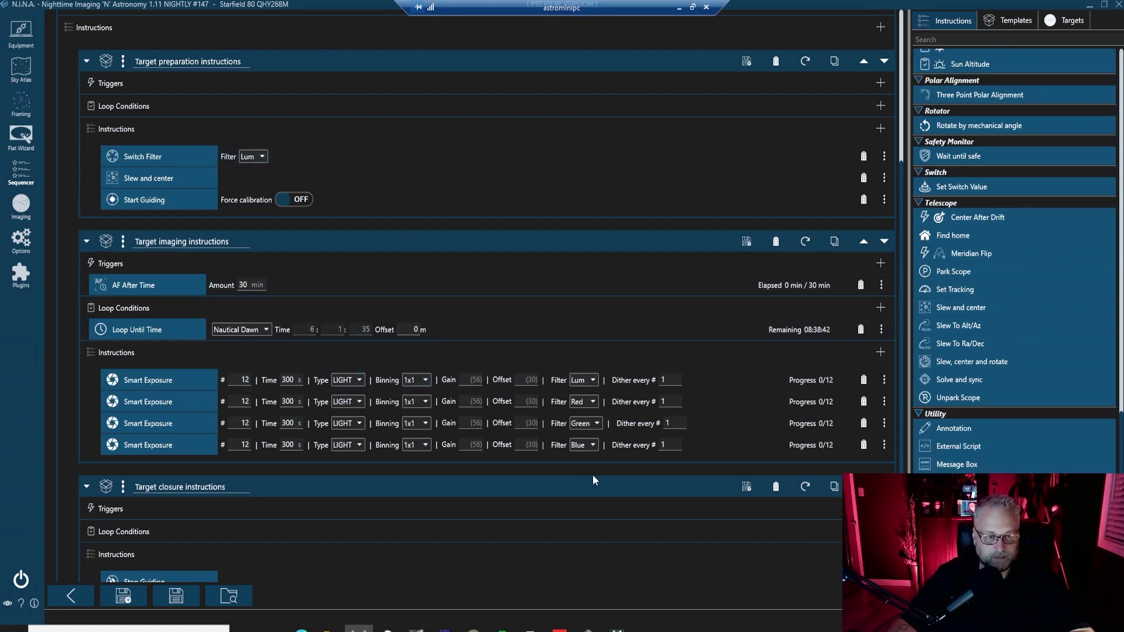
pyautogui.click(879, 308)
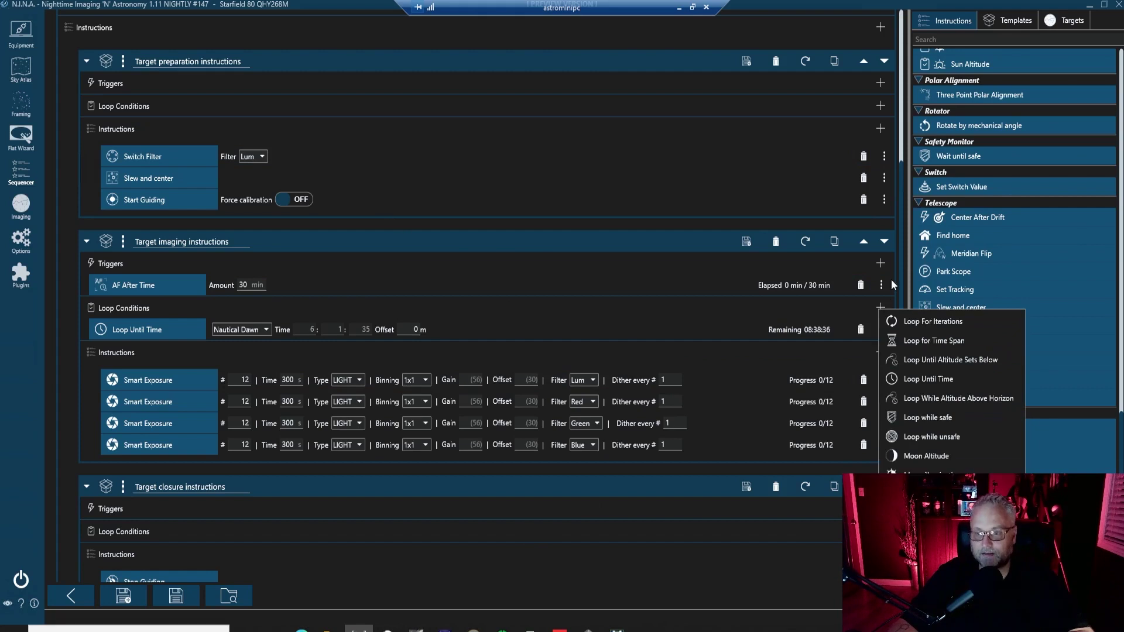
pyautogui.click(879, 262)
pyautogui.click(879, 262)
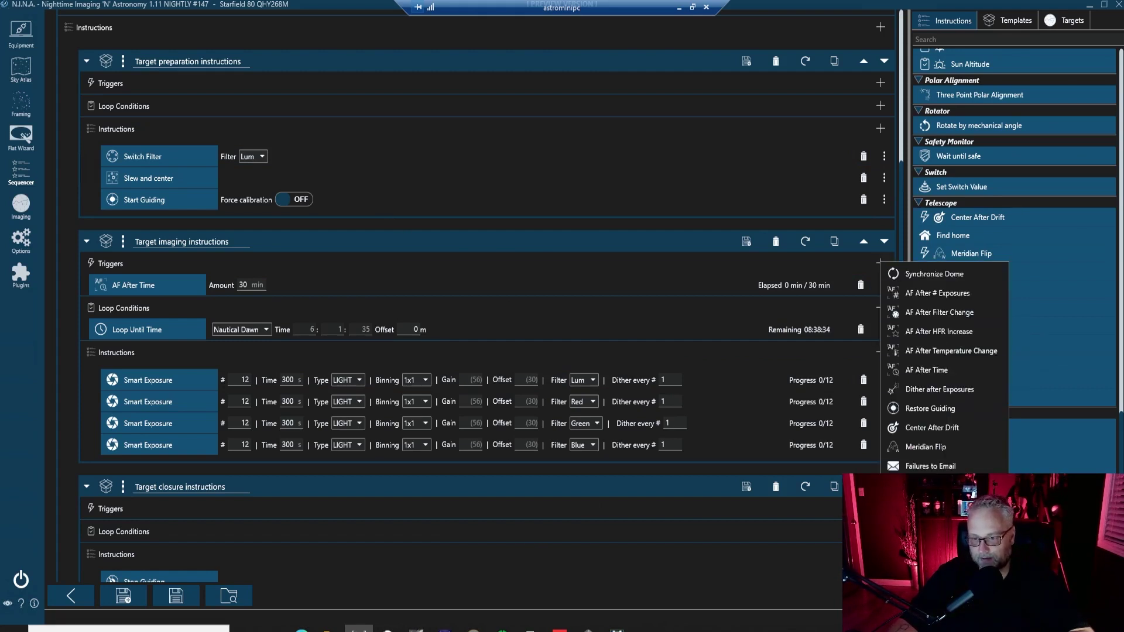
pyautogui.click(686, 263)
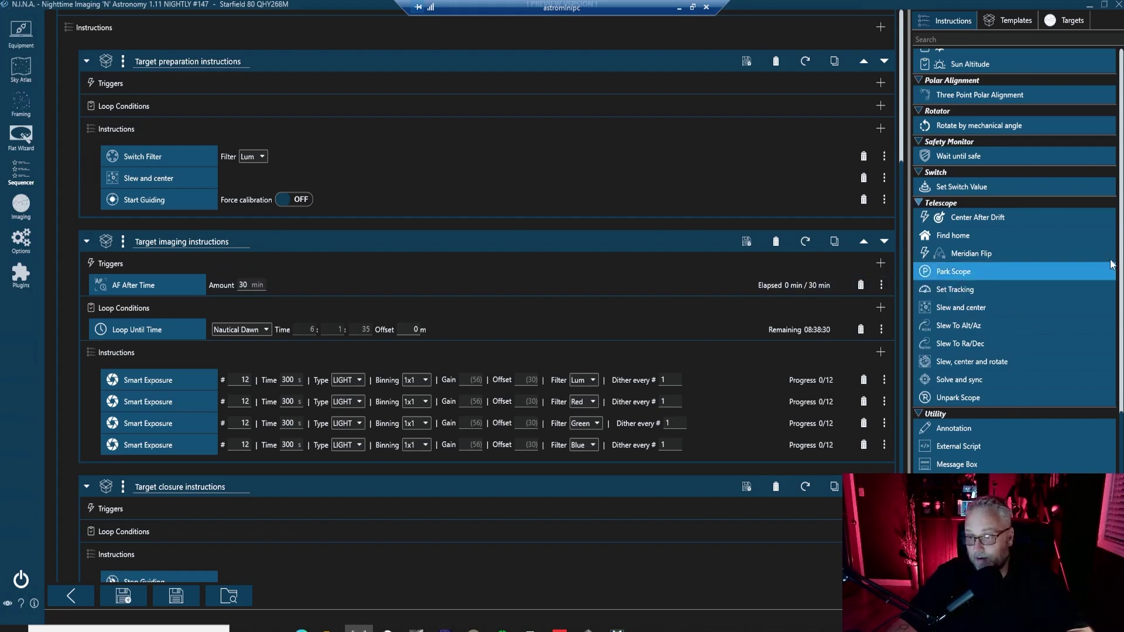
pyautogui.moveTo(1121, 261); pyautogui.dragTo(1120, 66)
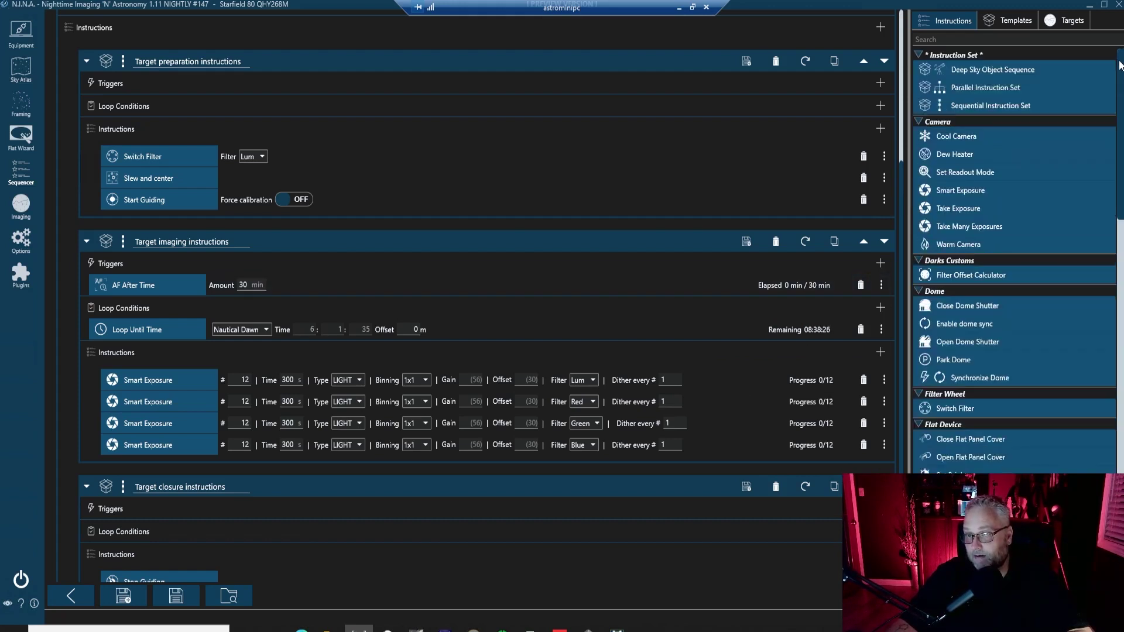